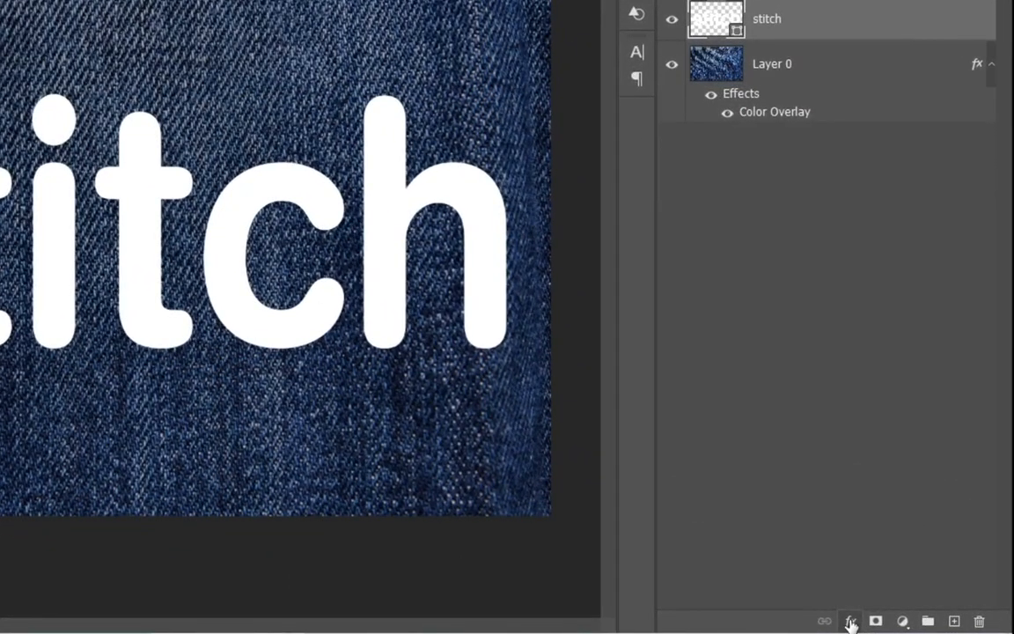
# Add a Color Overlay to the stitch layer using a brown with hue 35°, saturation 80% and brightness 50%.
pyautogui.click(896, 625)
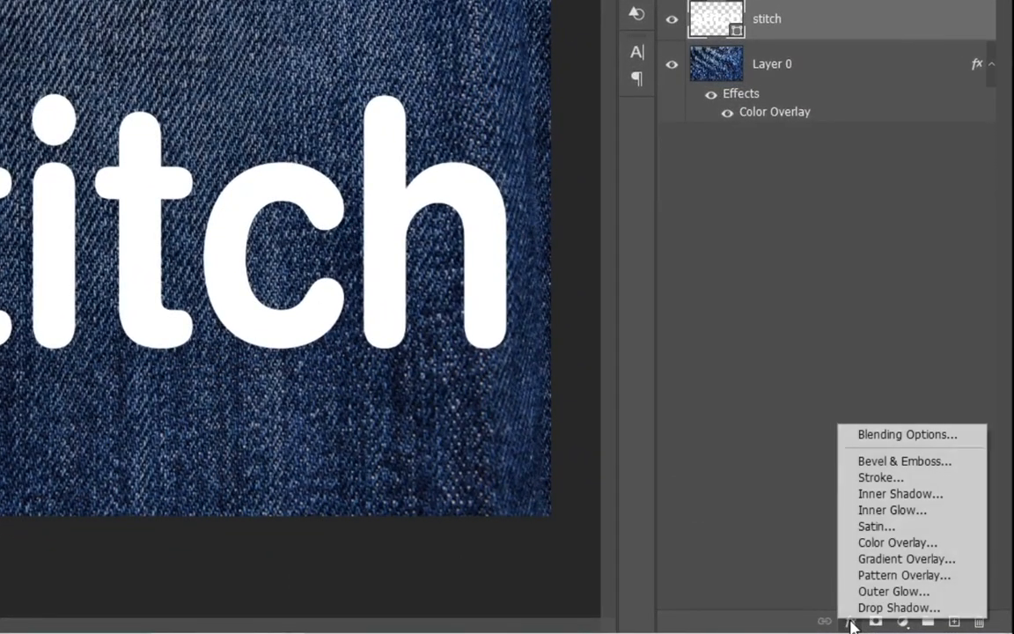
pyautogui.click(903, 545)
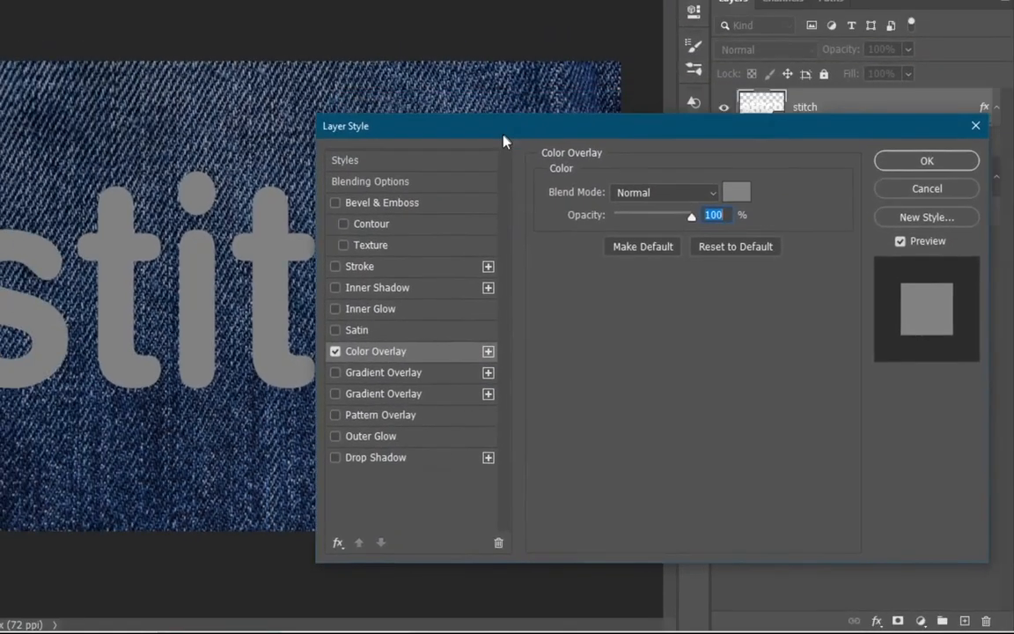
pyautogui.moveTo(503, 135); pyautogui.dragTo(544, 173)
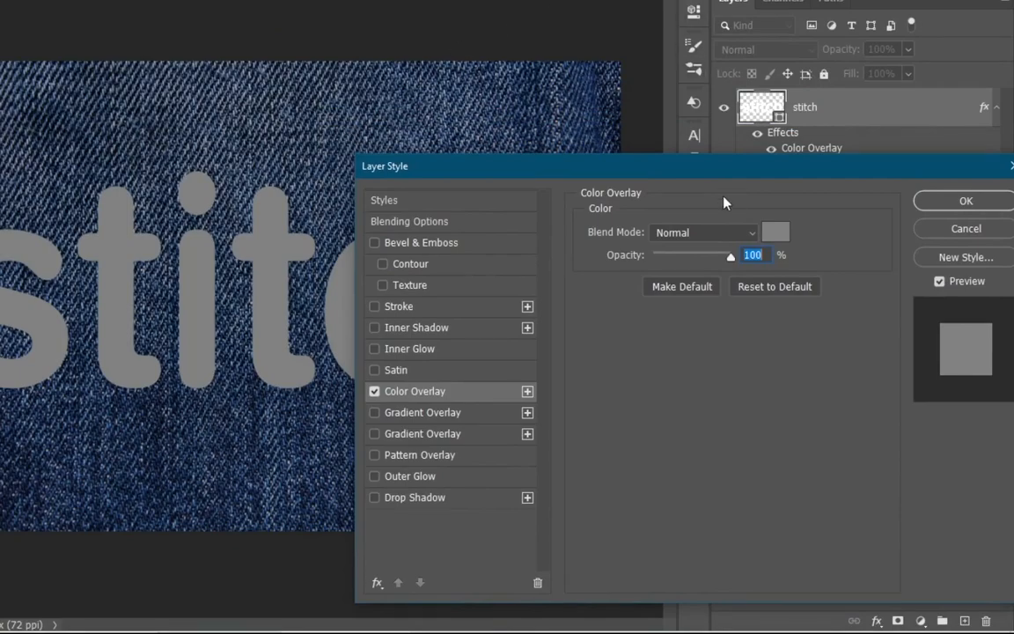
pyautogui.click(776, 233)
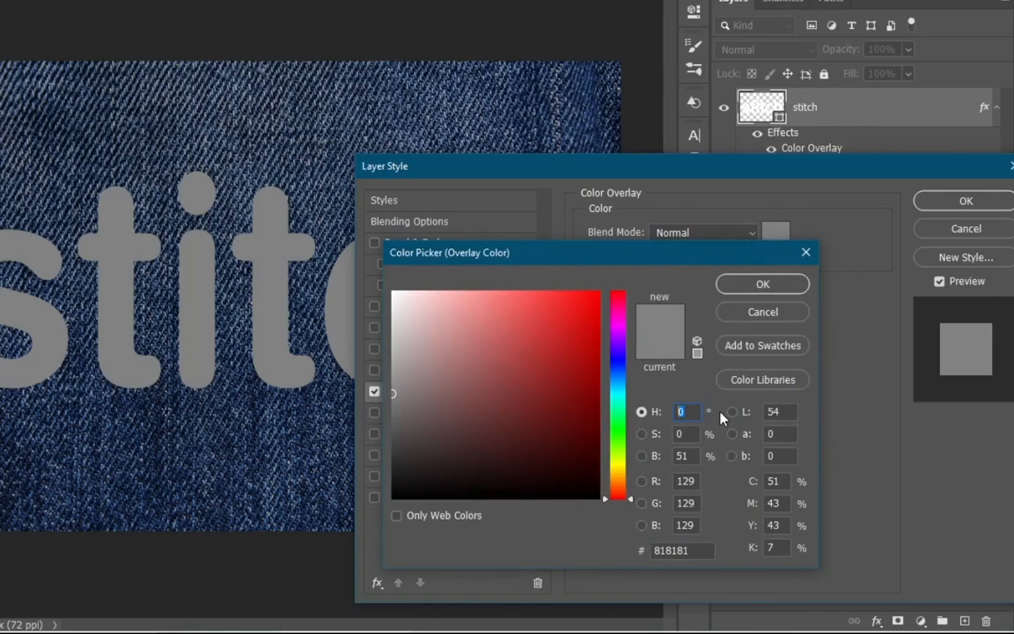
pyautogui.write('35')
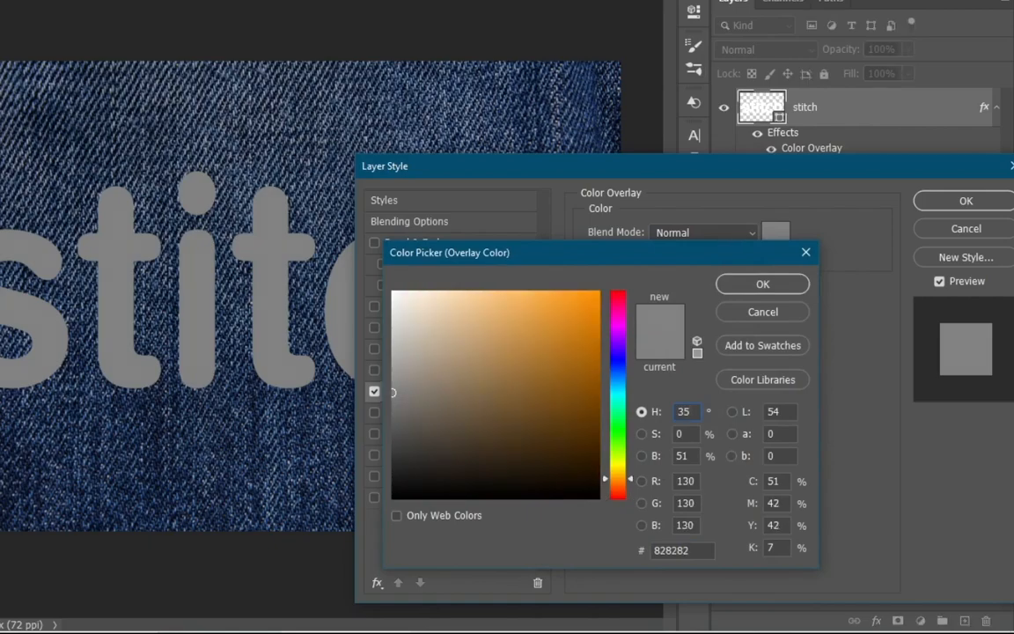
pyautogui.press('Tab')
pyautogui.write('80')
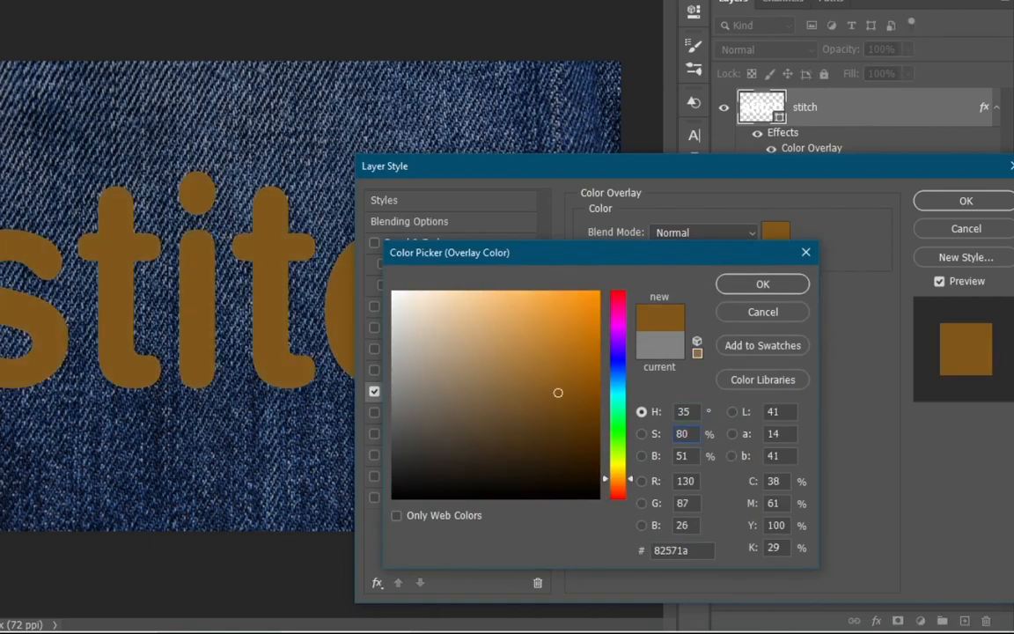
pyautogui.press('Tab')
pyautogui.write('50')
pyautogui.click(736, 284)
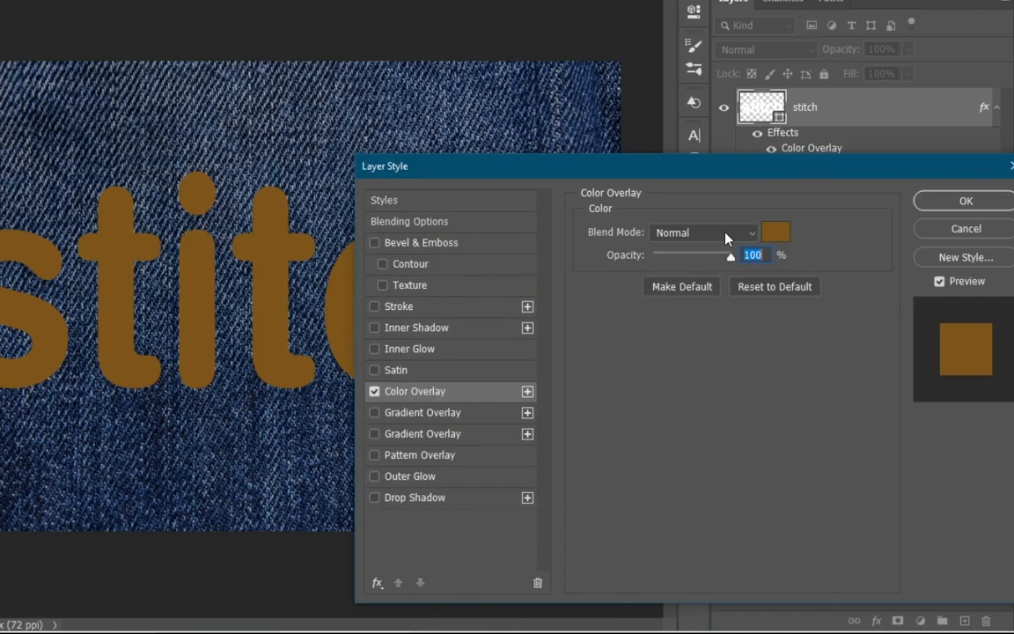
# Keep the color overlay's blend mode at Normal and set its opacity to 88%.
pyautogui.click(727, 234)
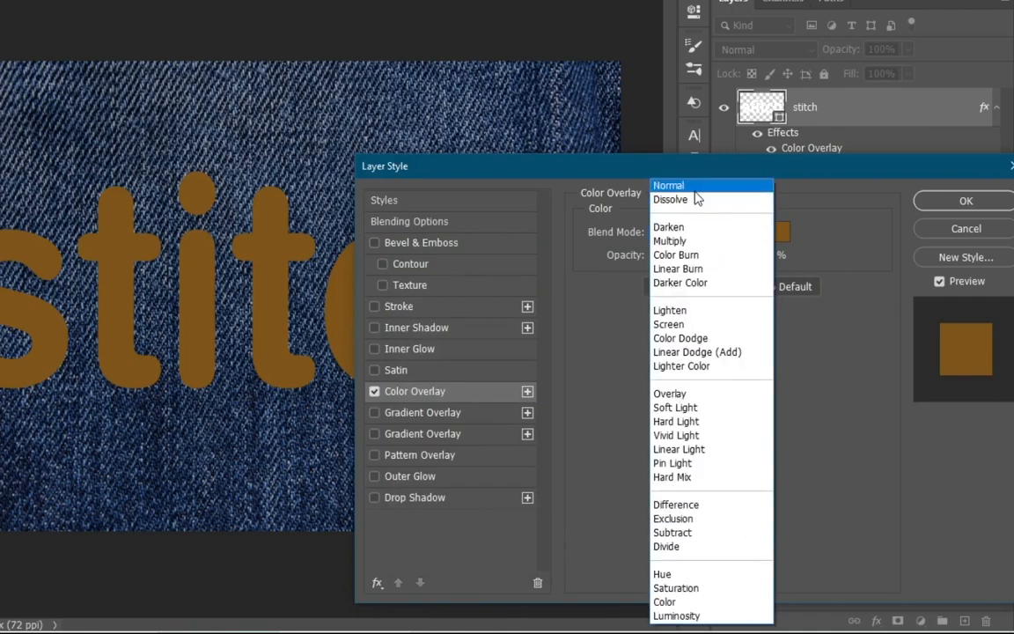
pyautogui.click(695, 192)
pyautogui.click(752, 254)
pyautogui.write('80')
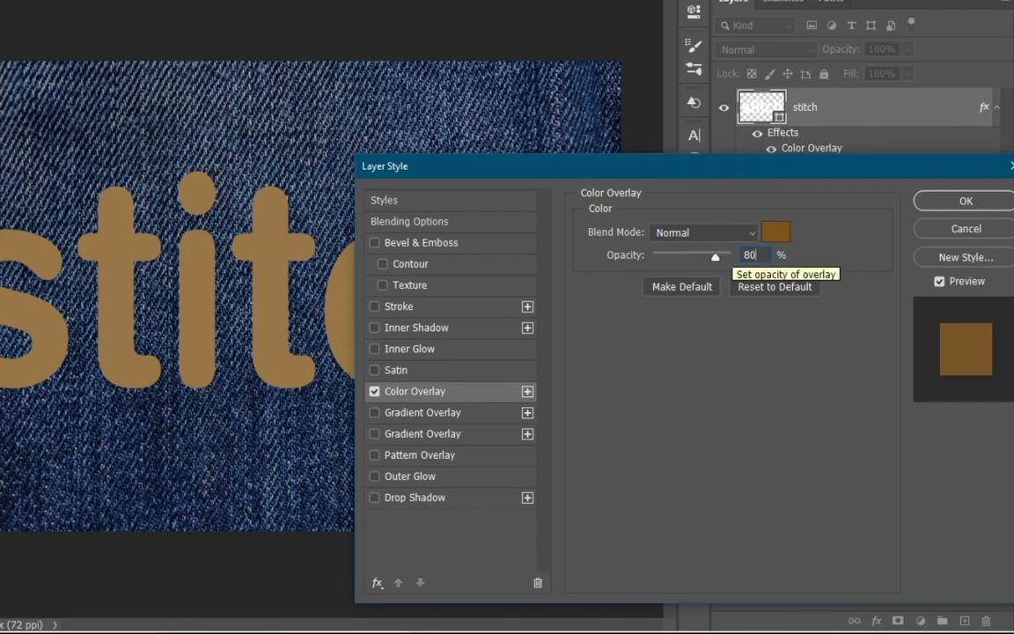
pyautogui.press('BackSpace')
pyautogui.write('8')
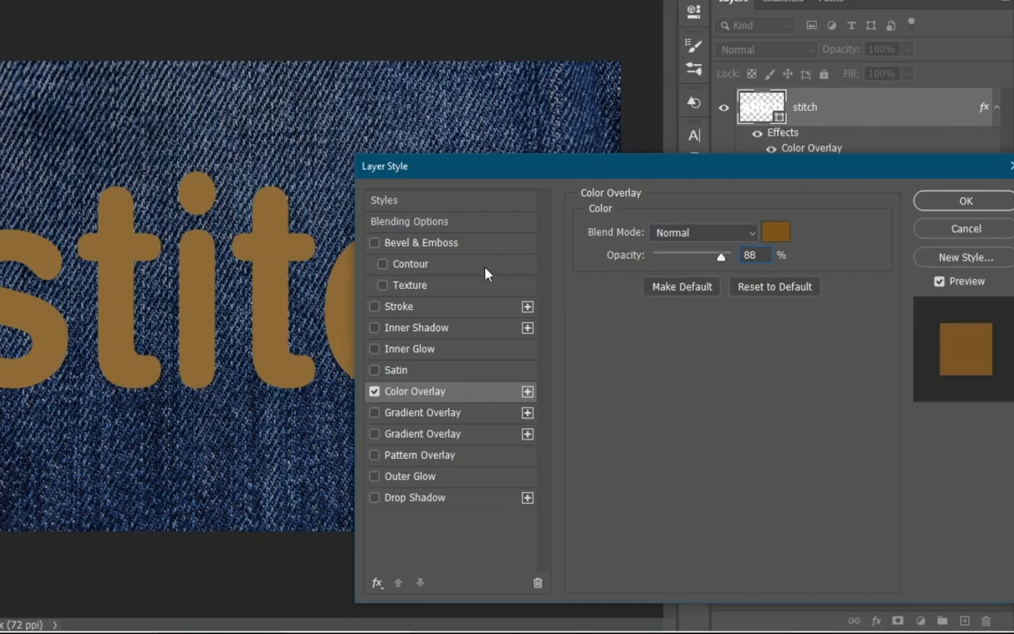
# Enable Bevel & Emboss with a size of 70 px, a light angle of 120° and an altitude of 40°.
pyautogui.click(435, 243)
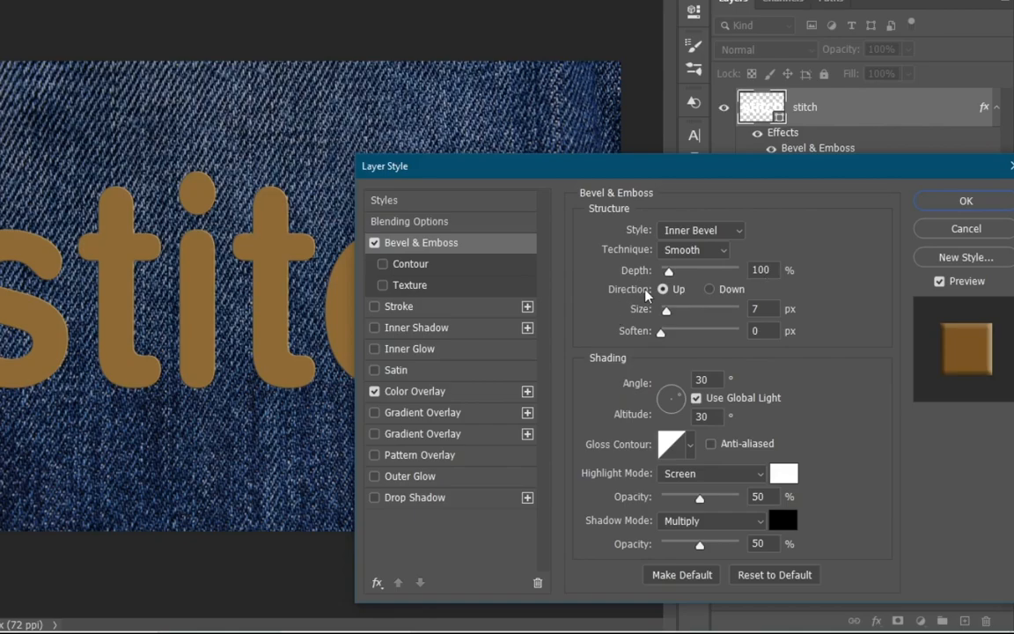
pyautogui.click(749, 315)
pyautogui.write('70')
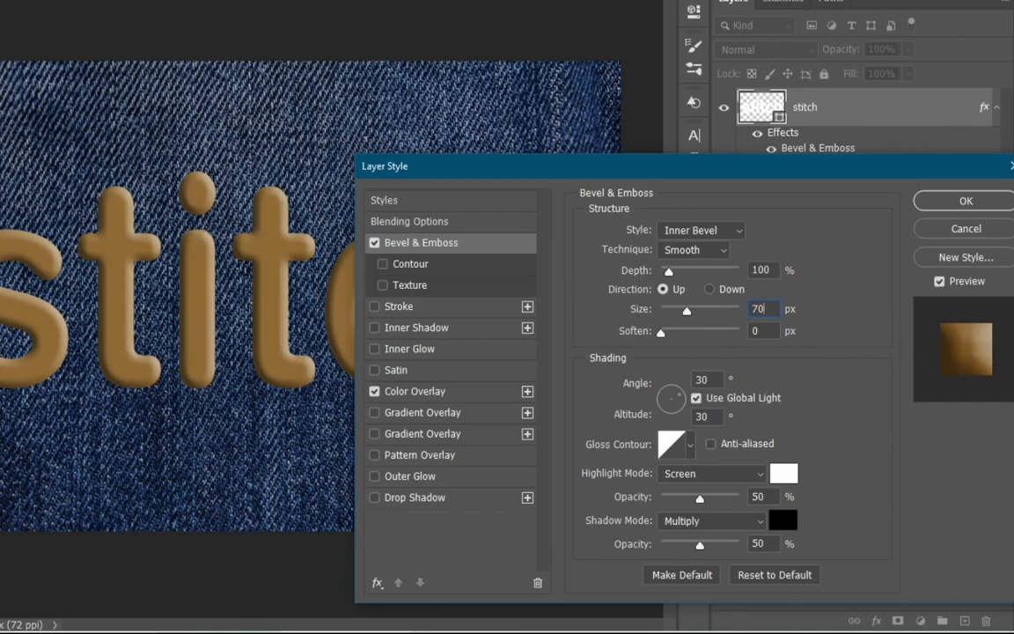
pyautogui.click(718, 378)
pyautogui.write('120')
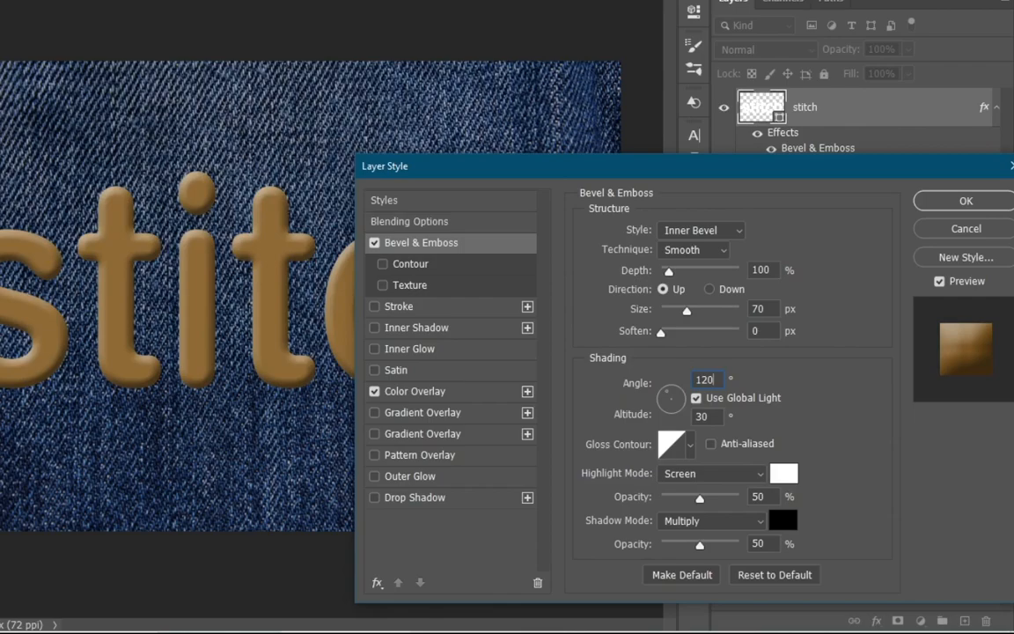
pyautogui.press('Tab')
pyautogui.write('40')
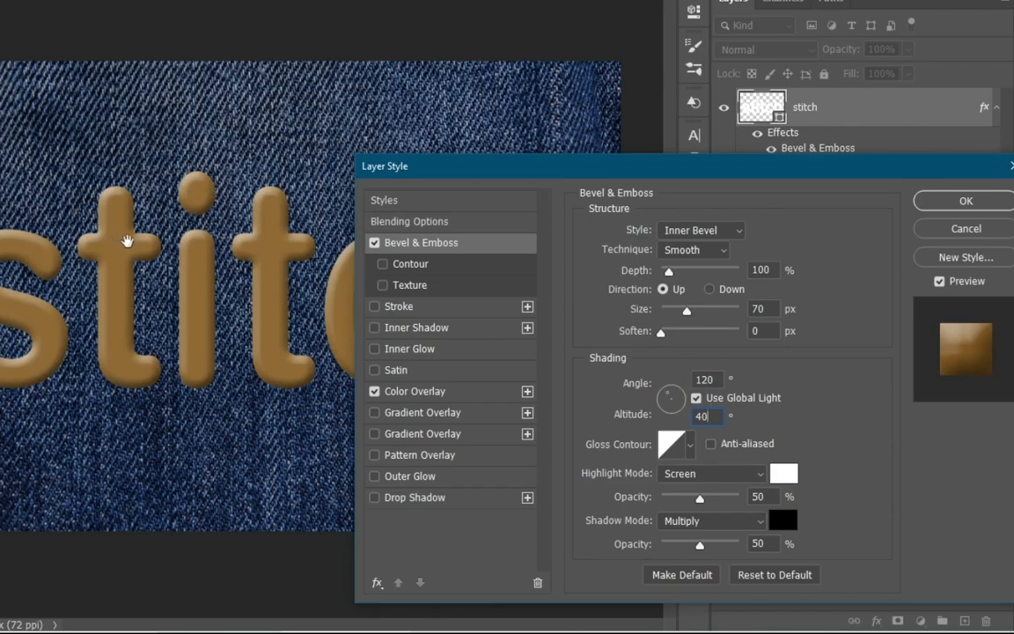
# Set the bevel's highlight mode to Vivid Light at 70% opacity and its shadow opacity to 100%.
pyautogui.click(701, 476)
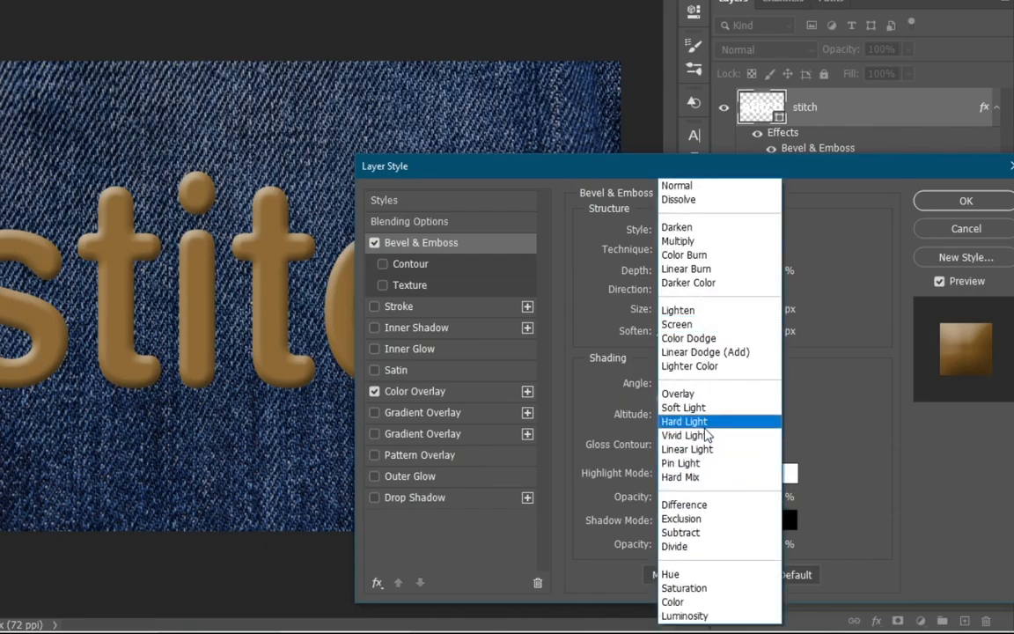
pyautogui.click(705, 435)
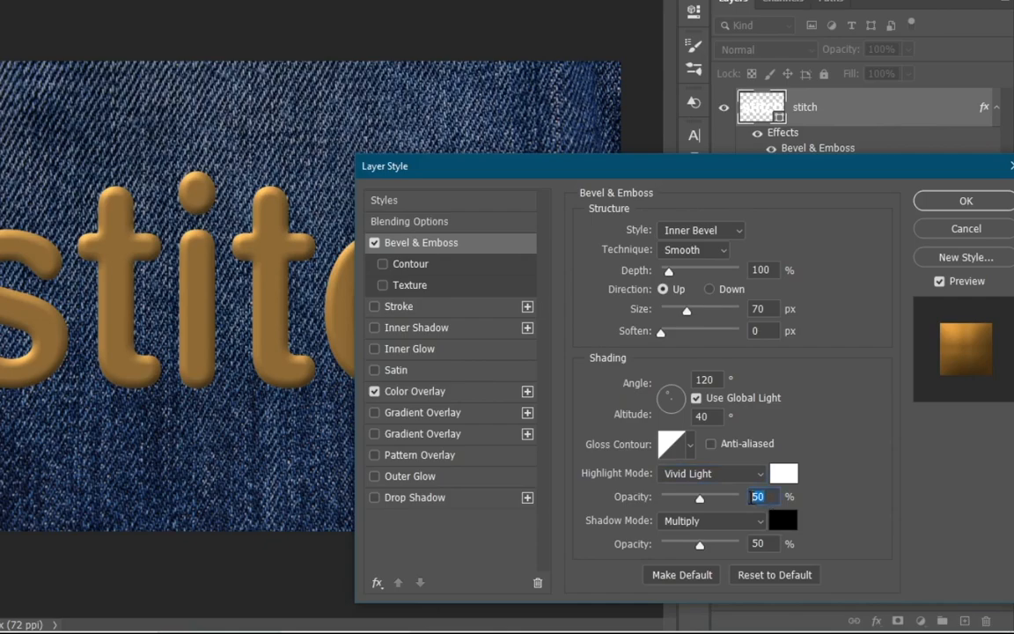
pyautogui.write('70')
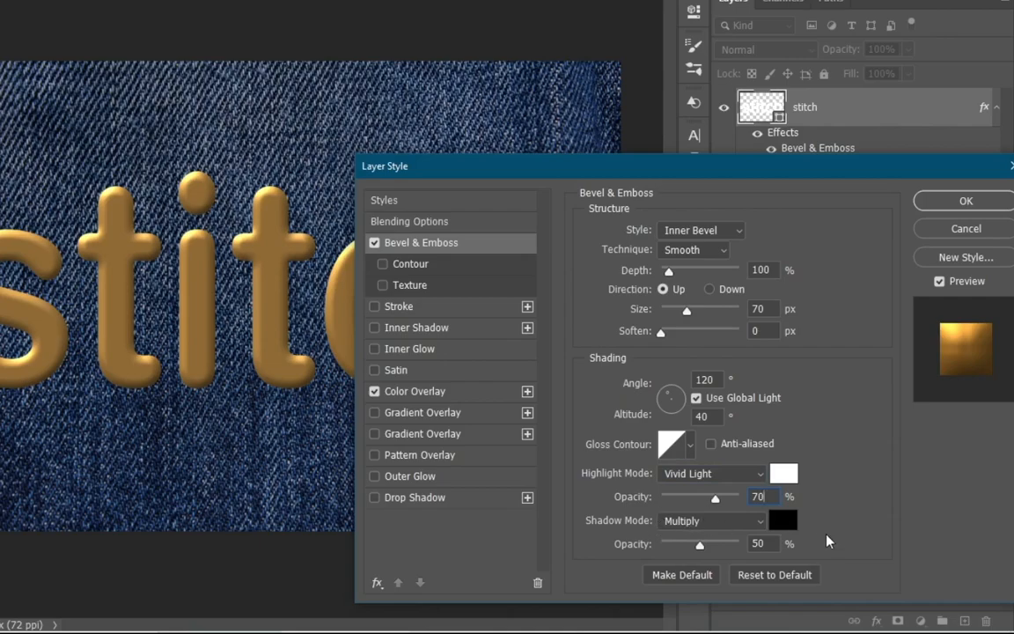
pyautogui.click(701, 545)
pyautogui.moveTo(702, 545); pyautogui.dragTo(753, 544)
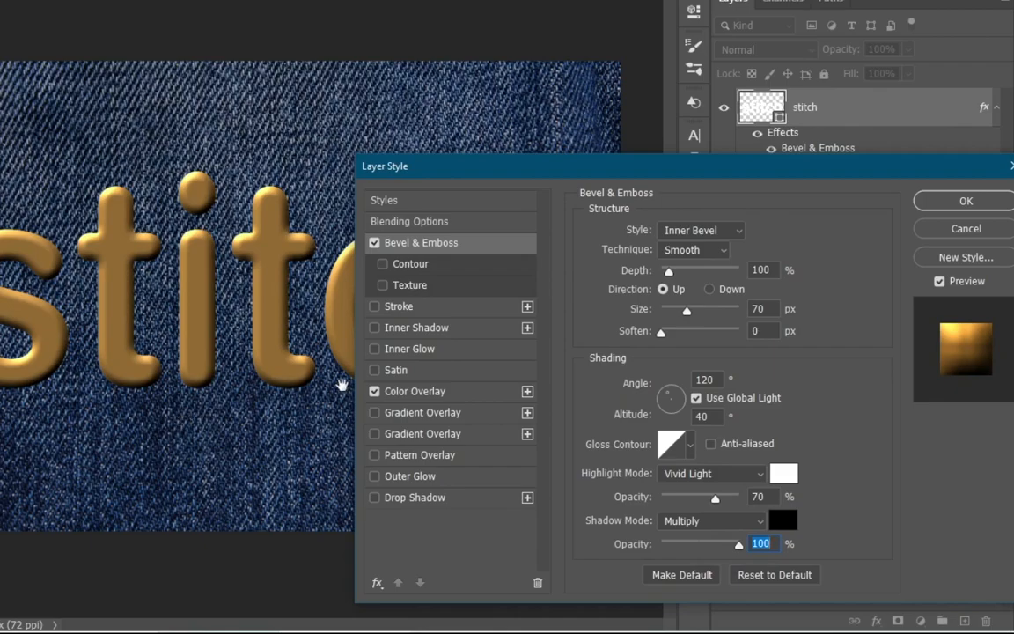
# Enable the bevel's Texture and choose the thin diagonal line pattern from Legacy Default Patterns.
pyautogui.click(417, 287)
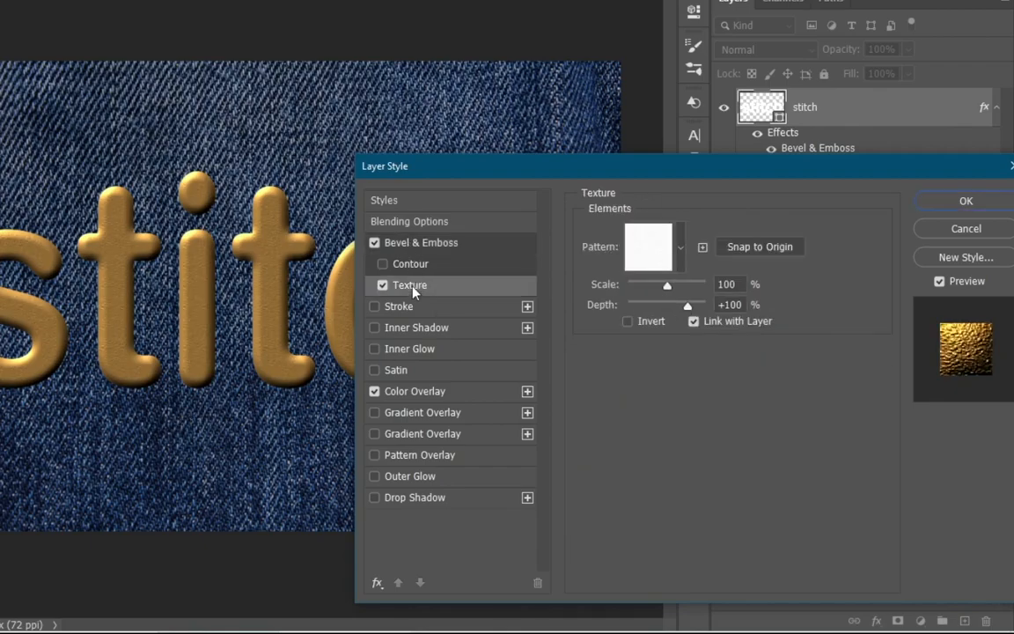
pyautogui.click(684, 252)
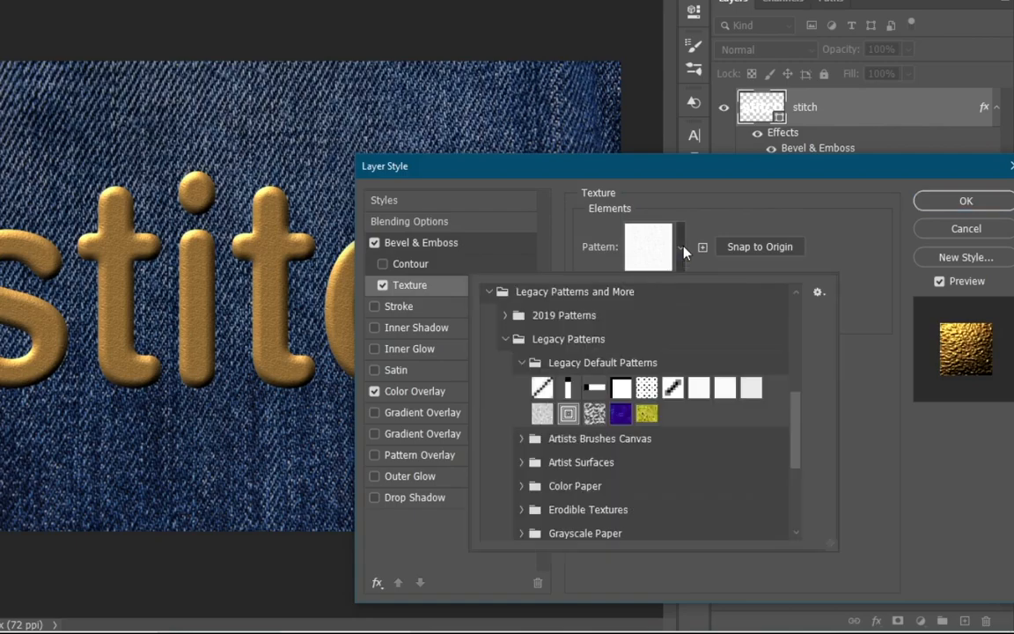
pyautogui.click(542, 388)
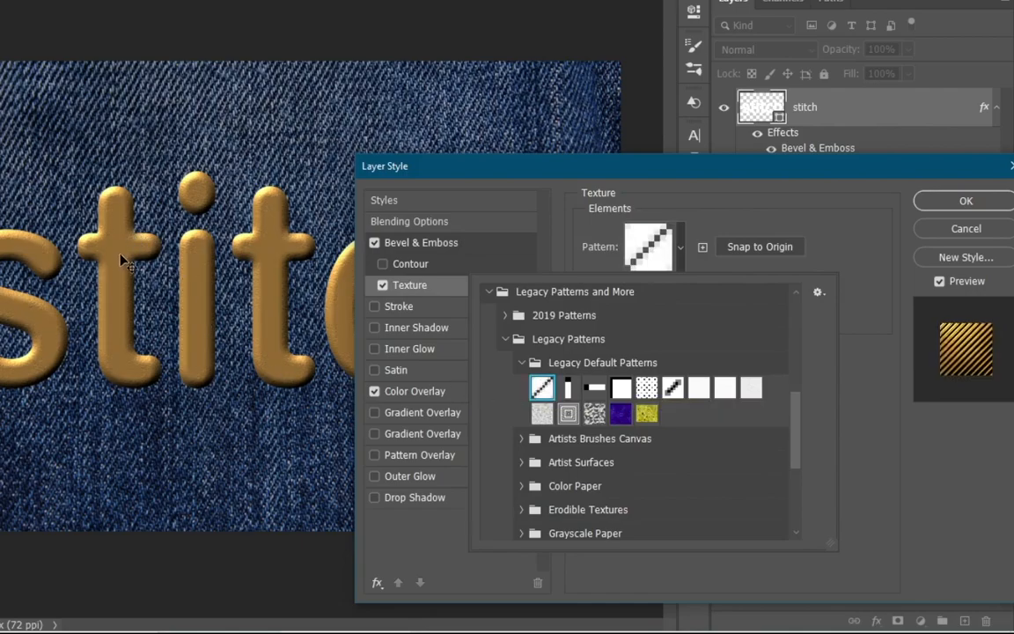
pyautogui.click(719, 243)
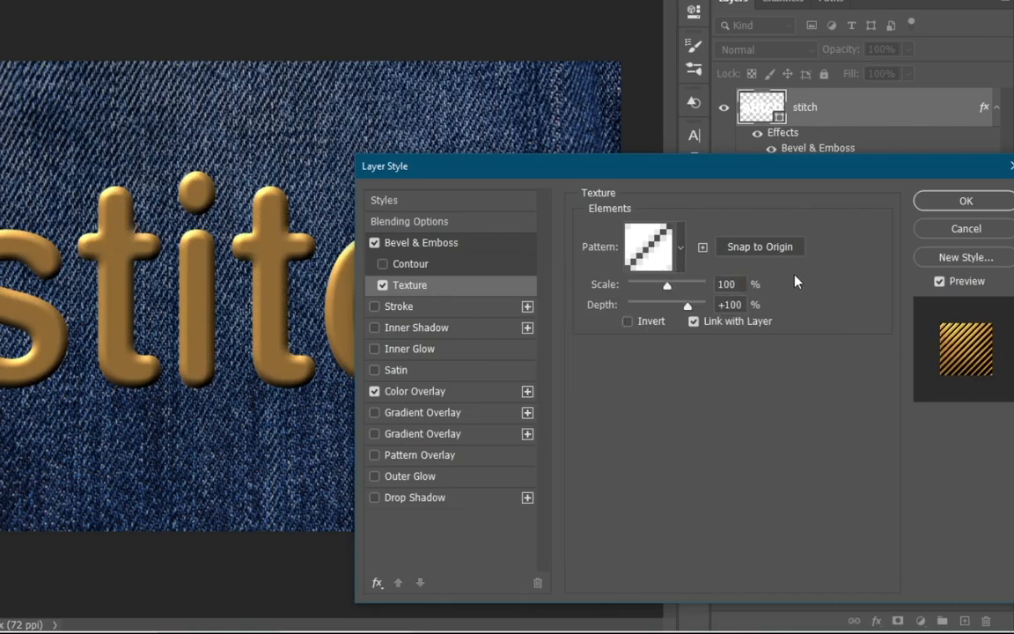
# Set the diagonal line texture's scale to 350% and its depth to 20%.
pyautogui.click(724, 284)
pyautogui.write('300')
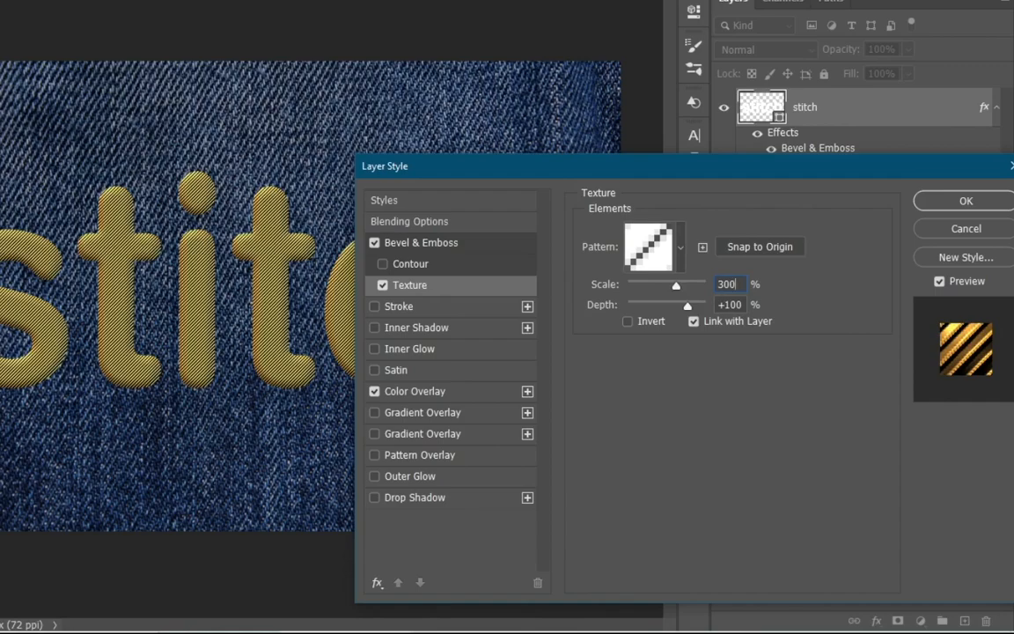
pyautogui.press('BackSpace')
pyautogui.press('BackSpace')
pyautogui.write('50')
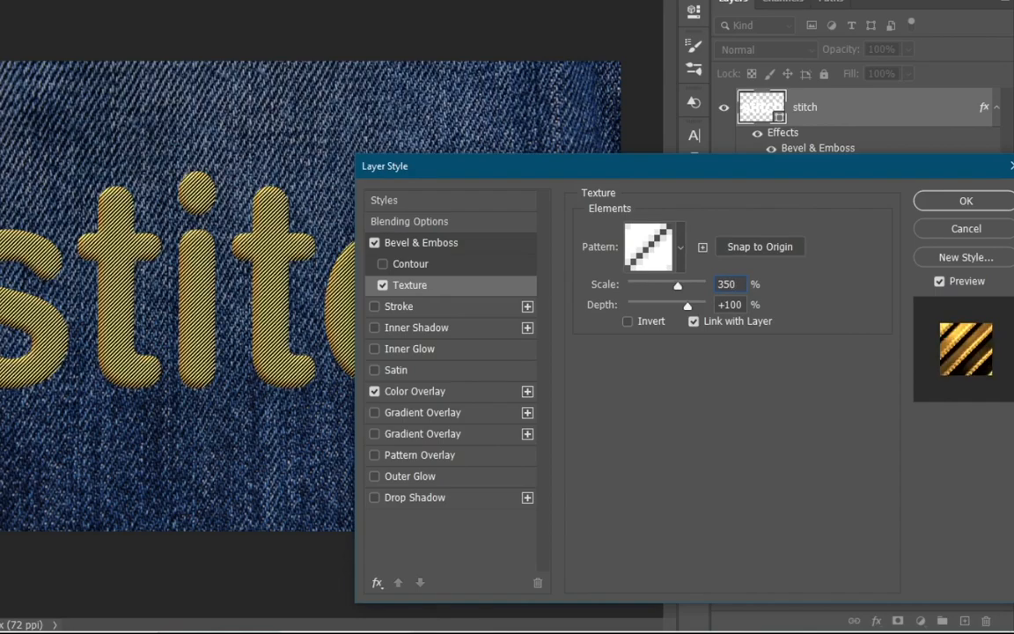
pyautogui.click(731, 305)
pyautogui.write('10')
pyautogui.click(726, 305)
pyautogui.press('BackSpace')
pyautogui.write('2')
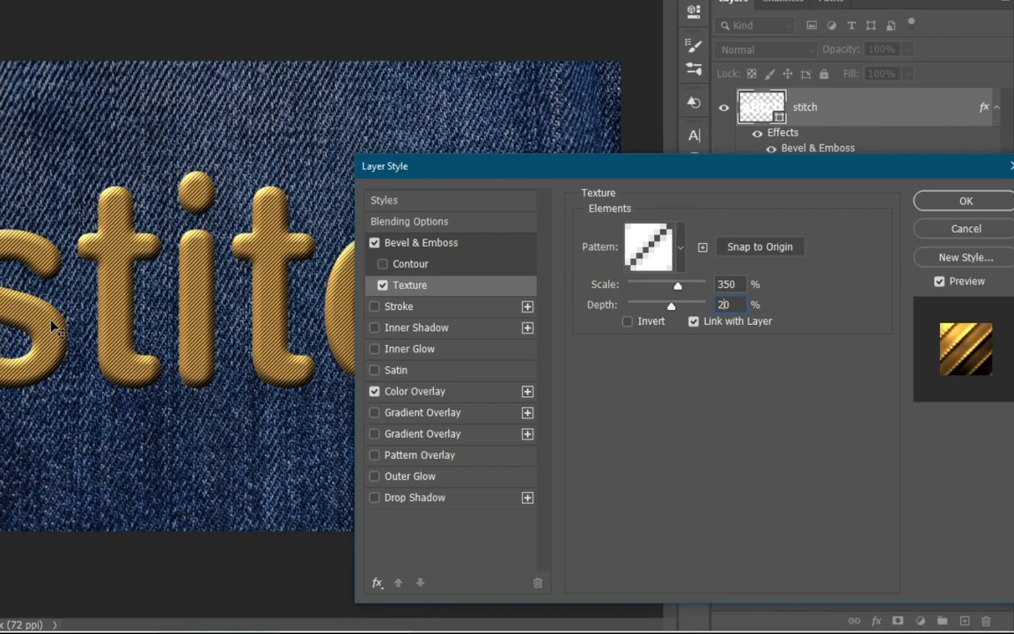
# Enable Inner Shadow, and add a Drop Shadow with 50% opacity, Use Global Light off and a 40° angle.
pyautogui.click(414, 332)
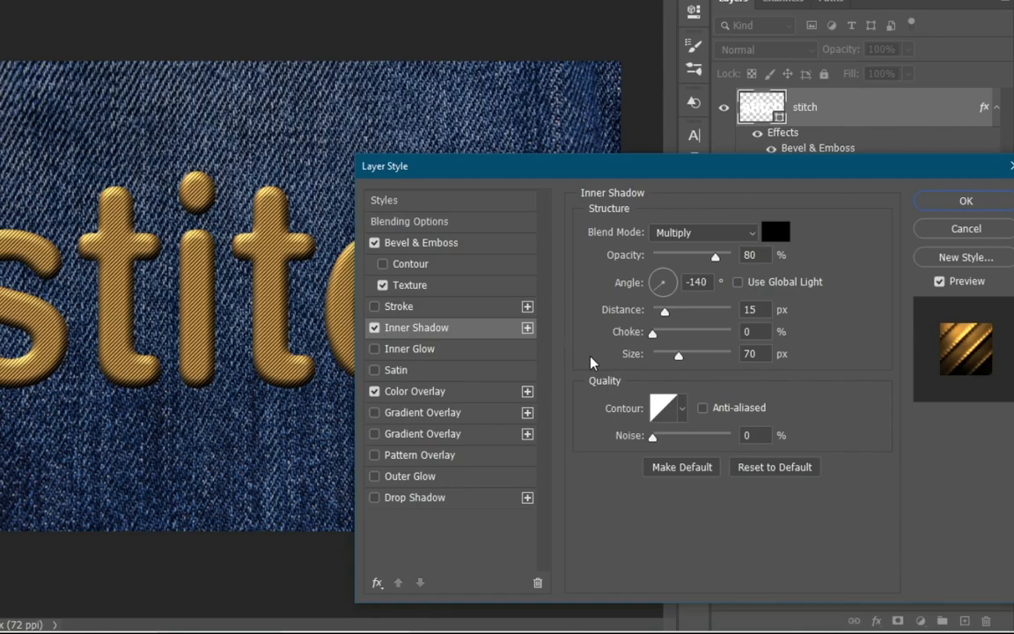
pyautogui.click(473, 501)
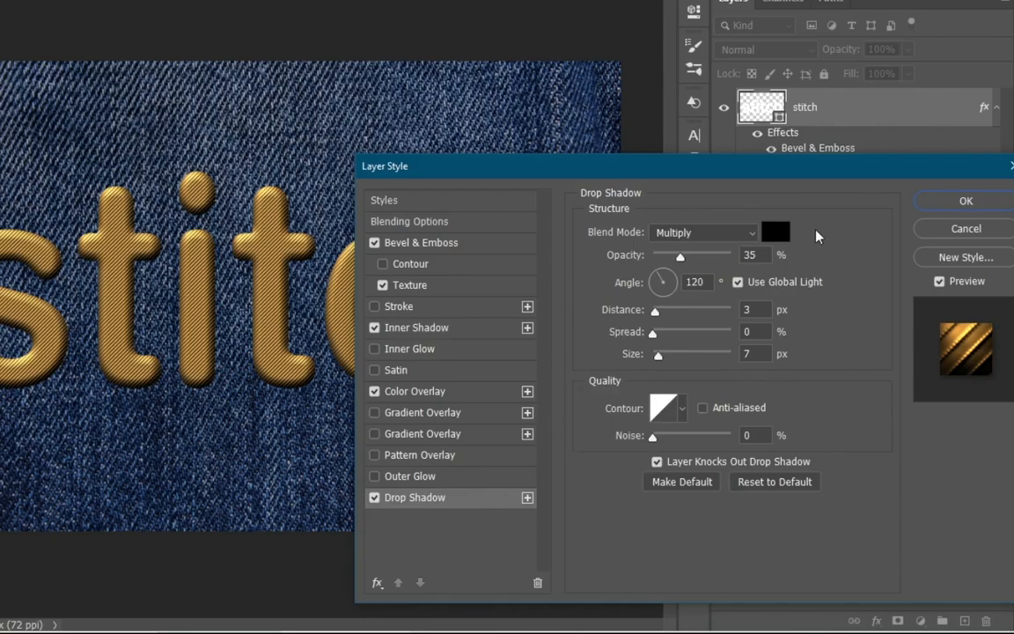
pyautogui.doubleClick(748, 255)
pyautogui.write('50')
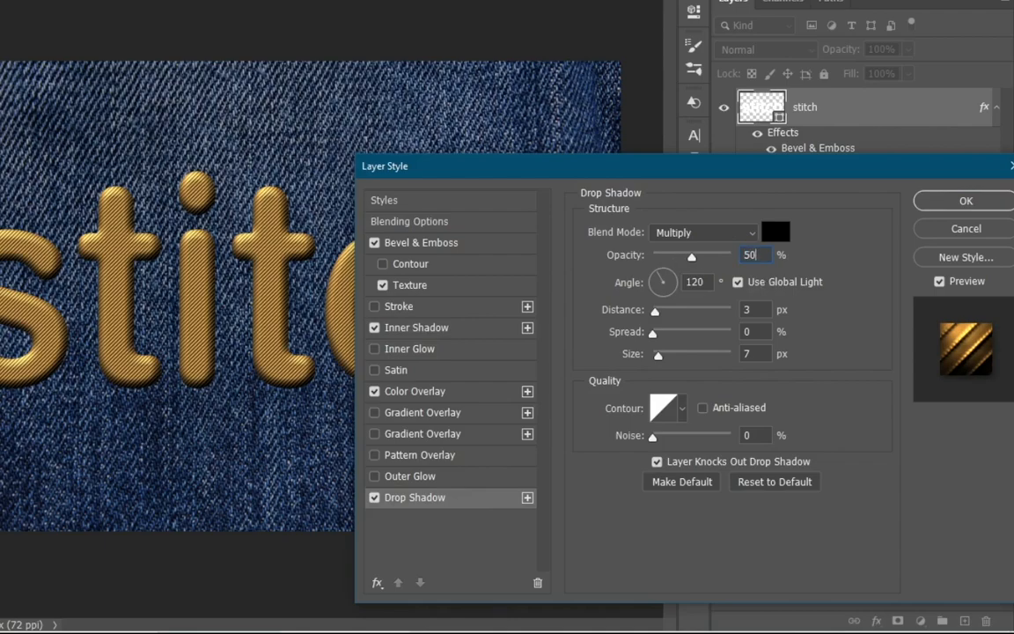
pyautogui.click(763, 287)
pyautogui.doubleClick(688, 280)
pyautogui.write('40')
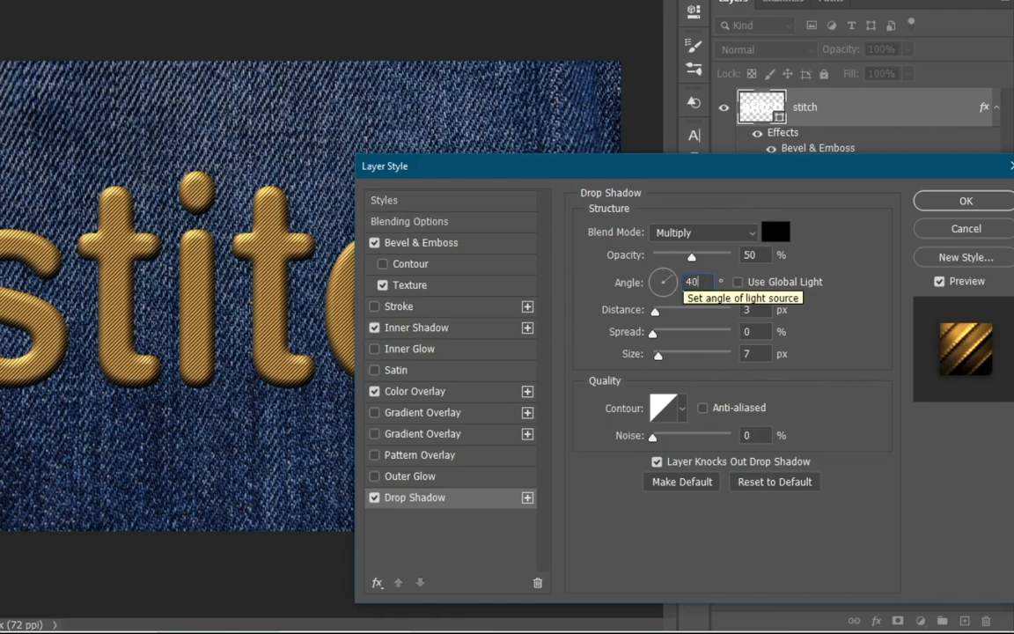
# Set the drop shadow's distance to 10 px and its size to 20 px.
pyautogui.doubleClick(746, 309)
pyautogui.write('10')
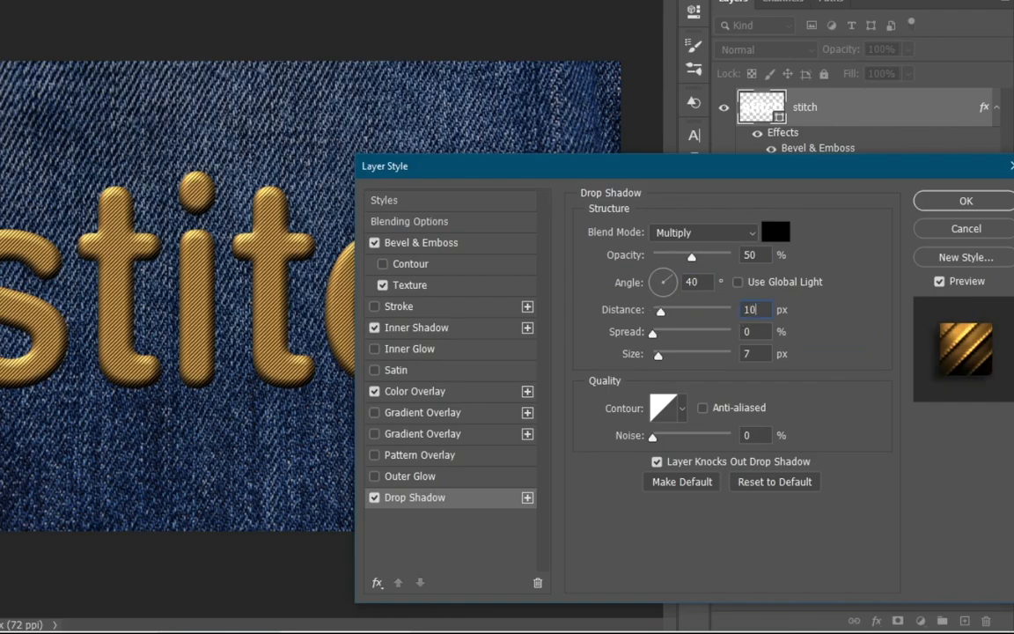
pyautogui.click(748, 332)
pyautogui.press('Tab')
pyautogui.write('20')
# Enable the Inner Glow effect and apply the layer style to the stitch layer.
pyautogui.click(399, 350)
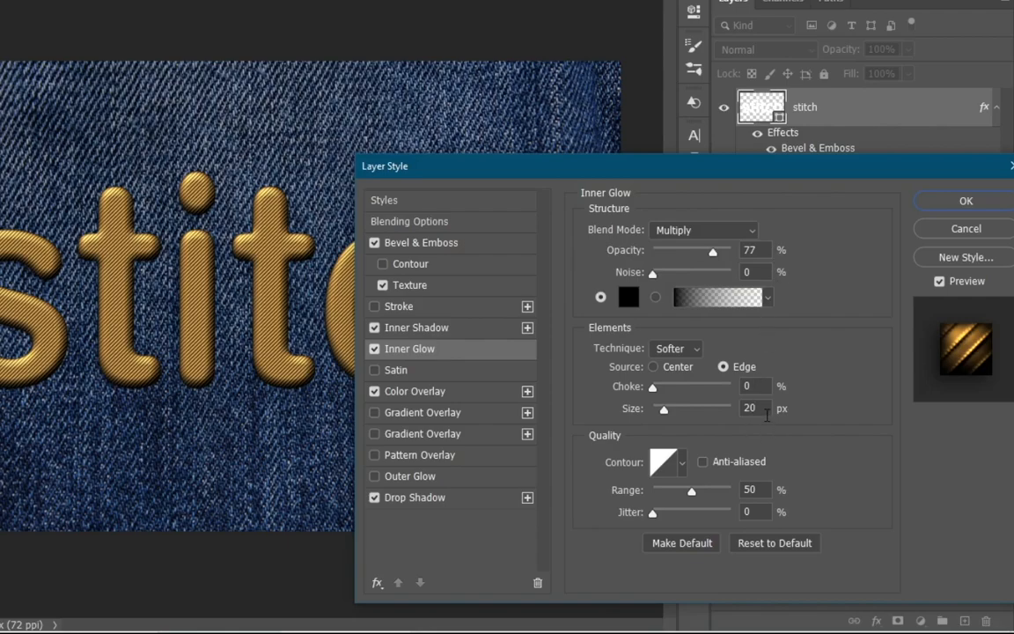
pyautogui.click(983, 201)
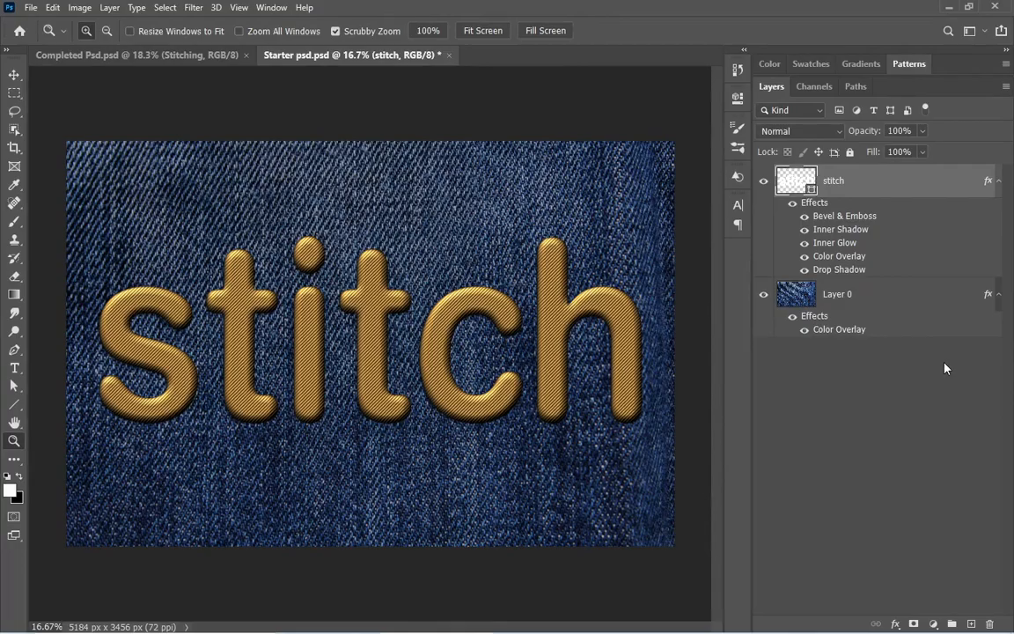
# Examine the stitching outline around the letters in Completed Psd.psd up close, and return to Starter psd.psd.
pyautogui.click(180, 55)
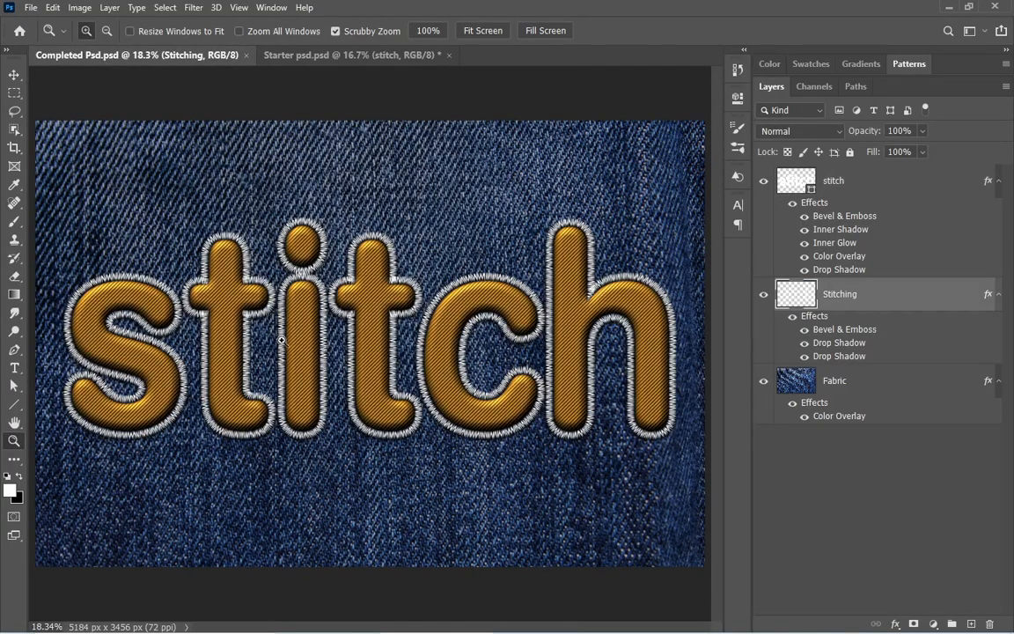
pyautogui.moveTo(296, 317); pyautogui.dragTo(359, 280)
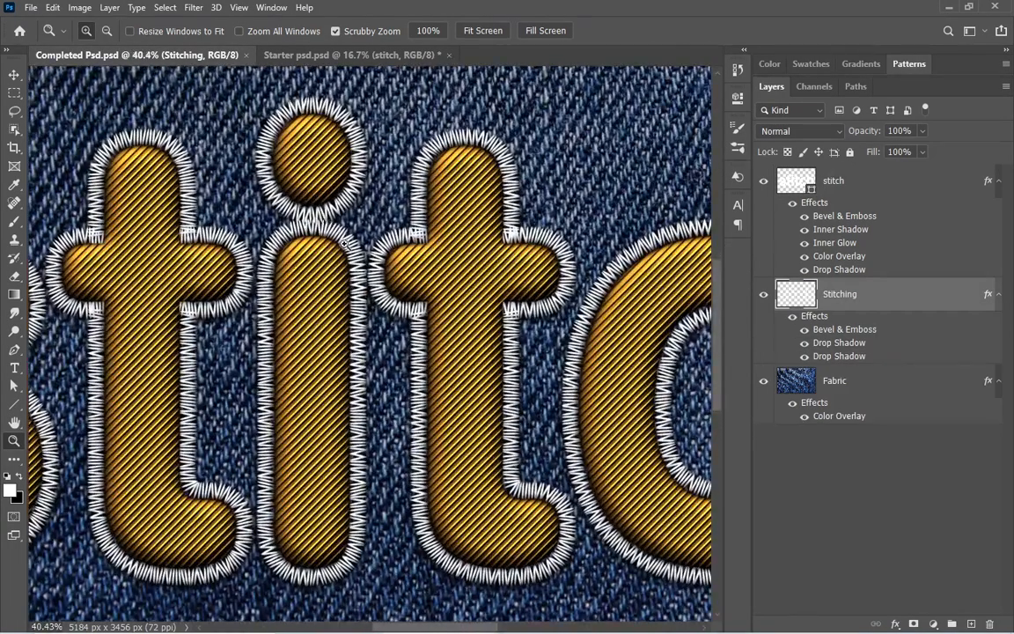
pyautogui.click(317, 56)
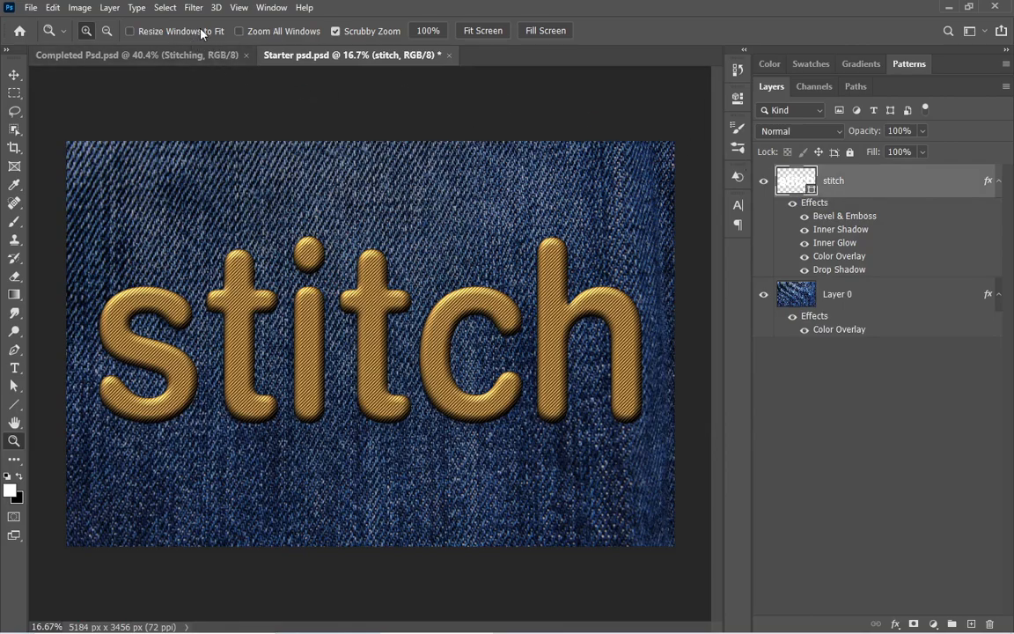
# Show the document's paths and duplicate the stitch Shape Path as a saved path.
pyautogui.click(136, 7)
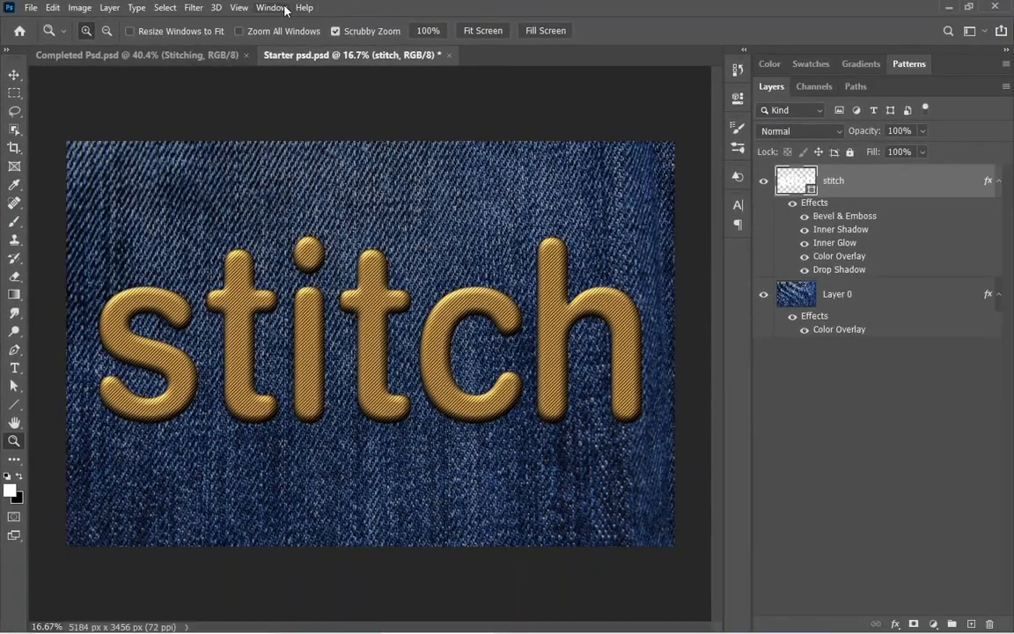
pyautogui.click(368, 11)
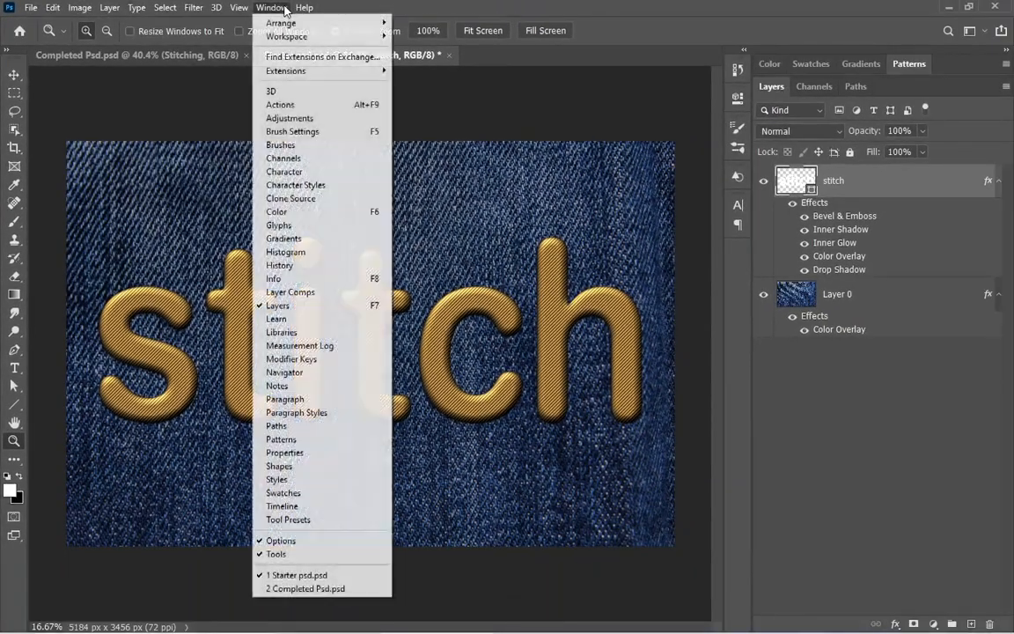
pyautogui.click(279, 427)
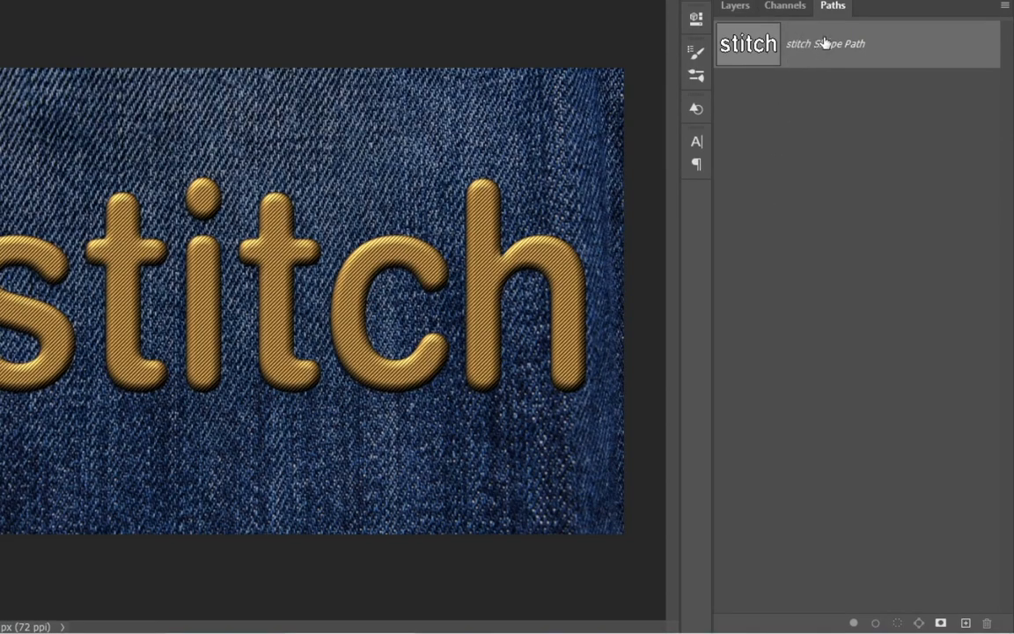
pyautogui.moveTo(825, 42); pyautogui.dragTo(967, 625)
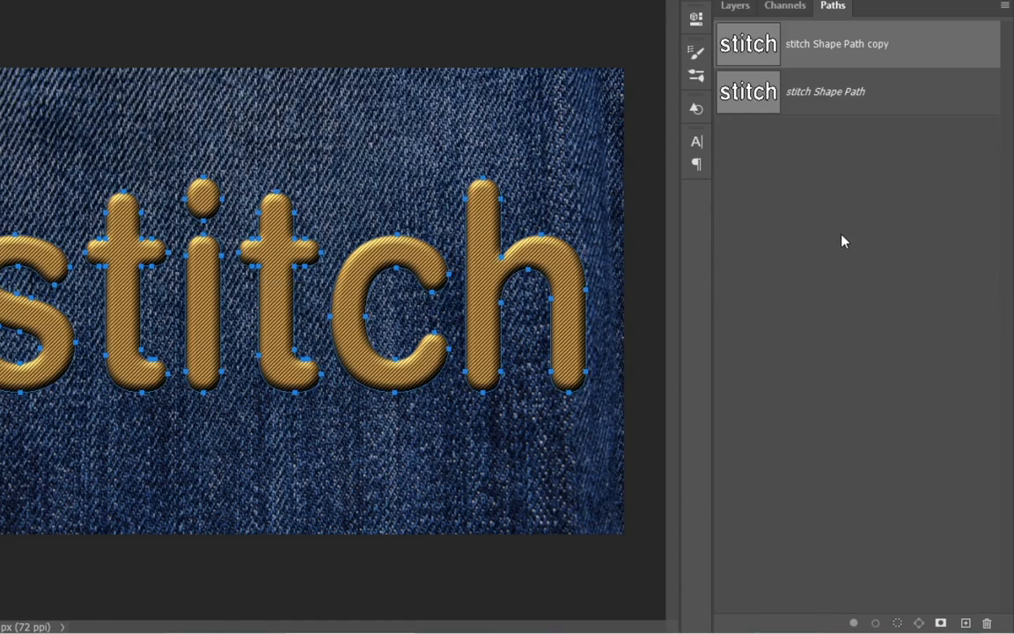
# Make Layer 0 the active layer and load the stitch Shape Path copy as a selection.
pyautogui.click(738, 7)
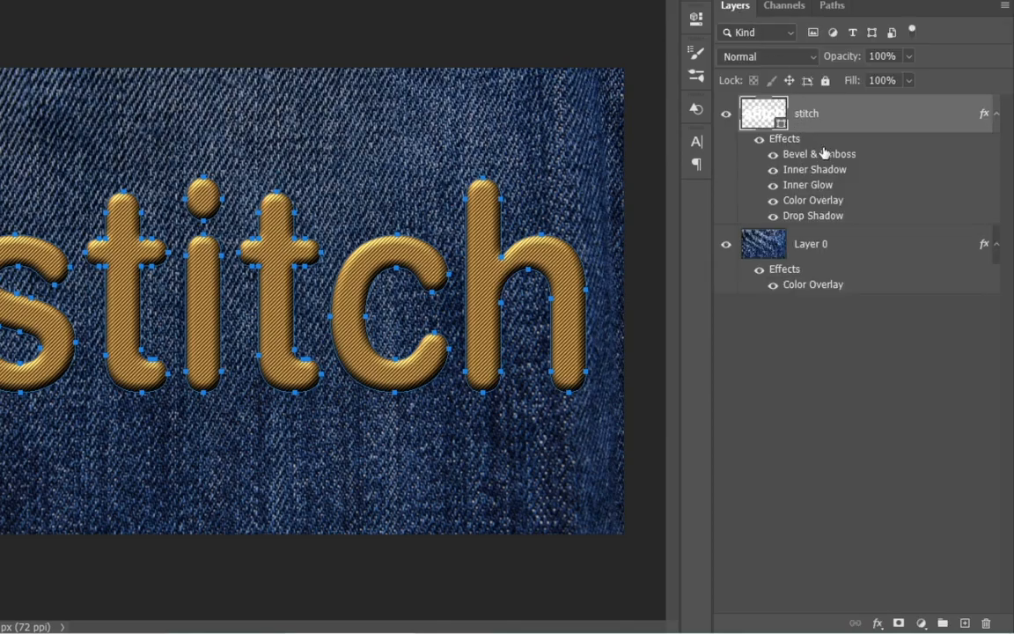
pyautogui.click(839, 250)
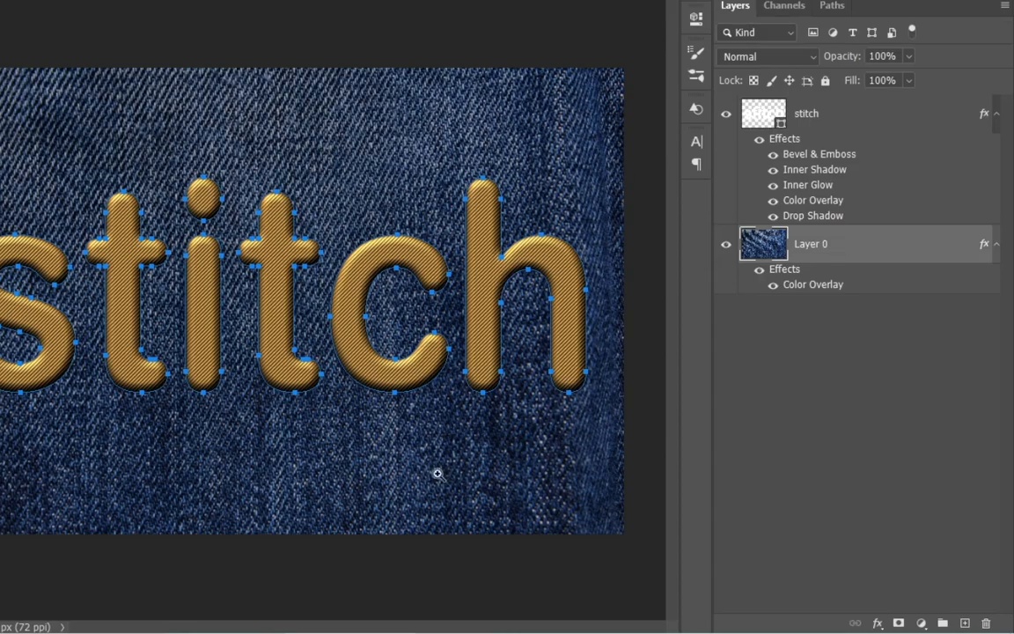
pyautogui.click(833, 6)
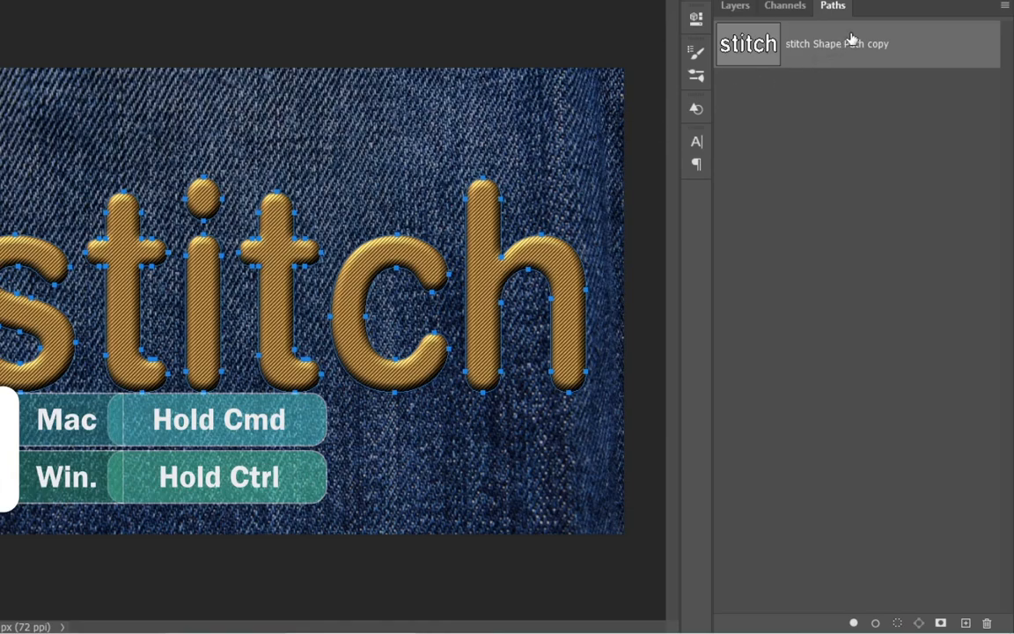
pyautogui.keyDown('ctrl'); pyautogui.click(766, 48); pyautogui.keyUp('ctrl')
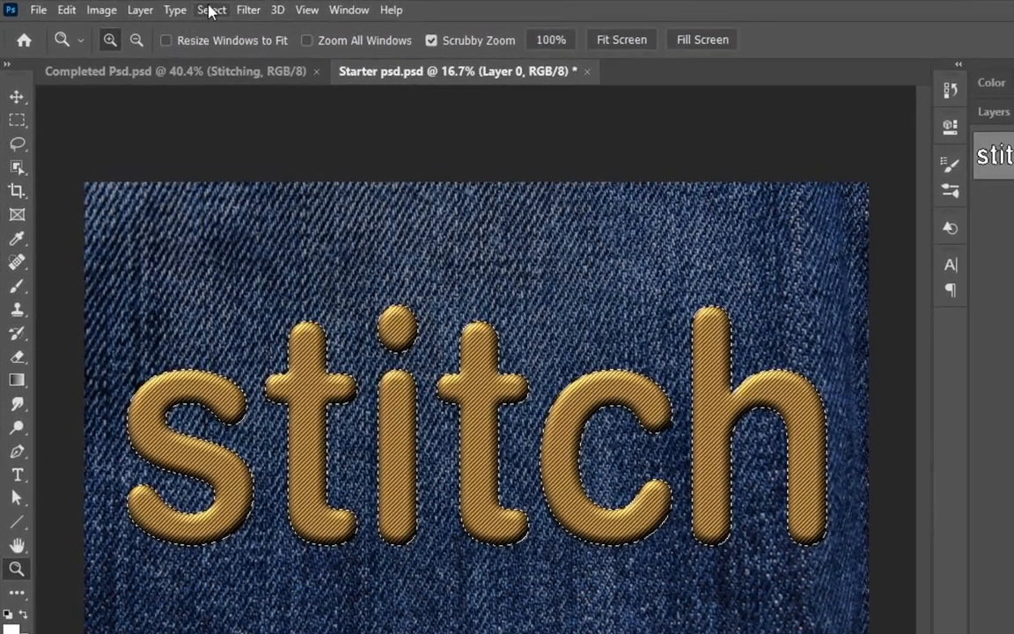
# Expand the letter selection by 30 pixels, and compare it with the stitching outline in Completed Psd.psd before returning to Starter psd.psd.
pyautogui.click(165, 8)
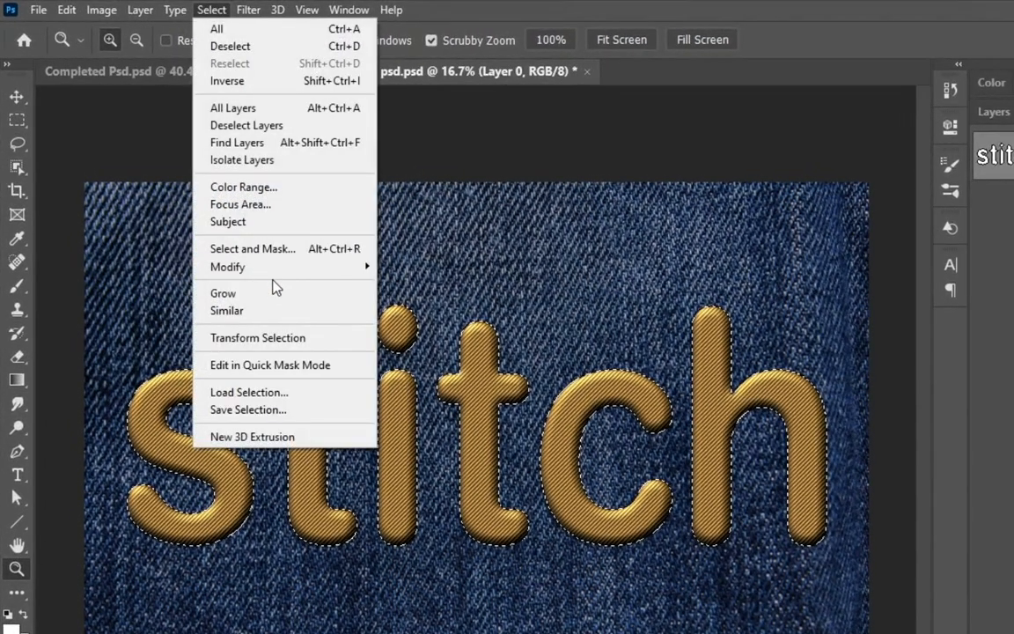
pyautogui.moveTo(275, 279)
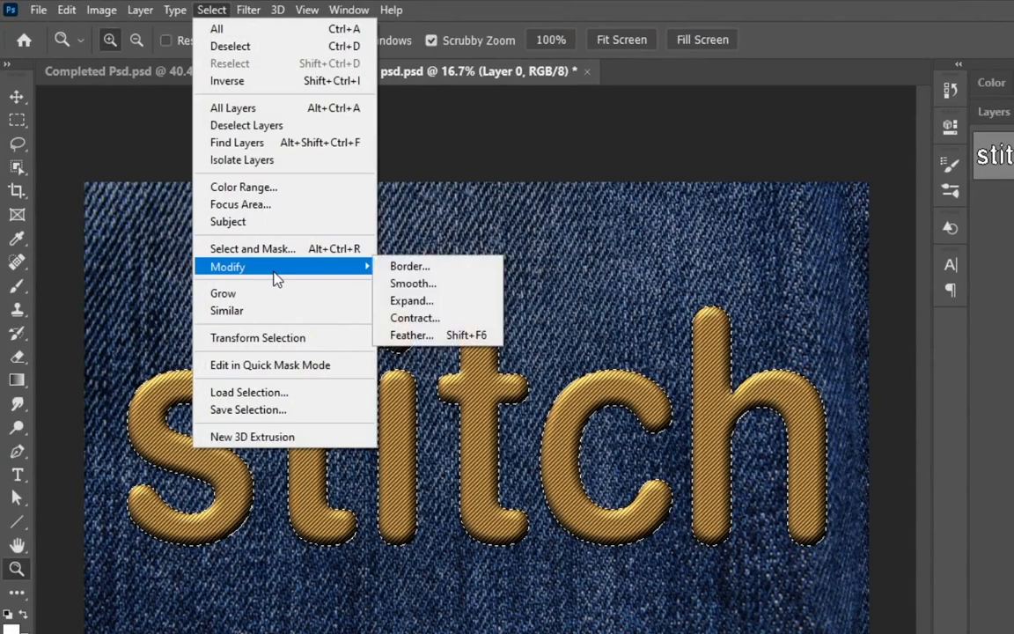
pyautogui.click(412, 301)
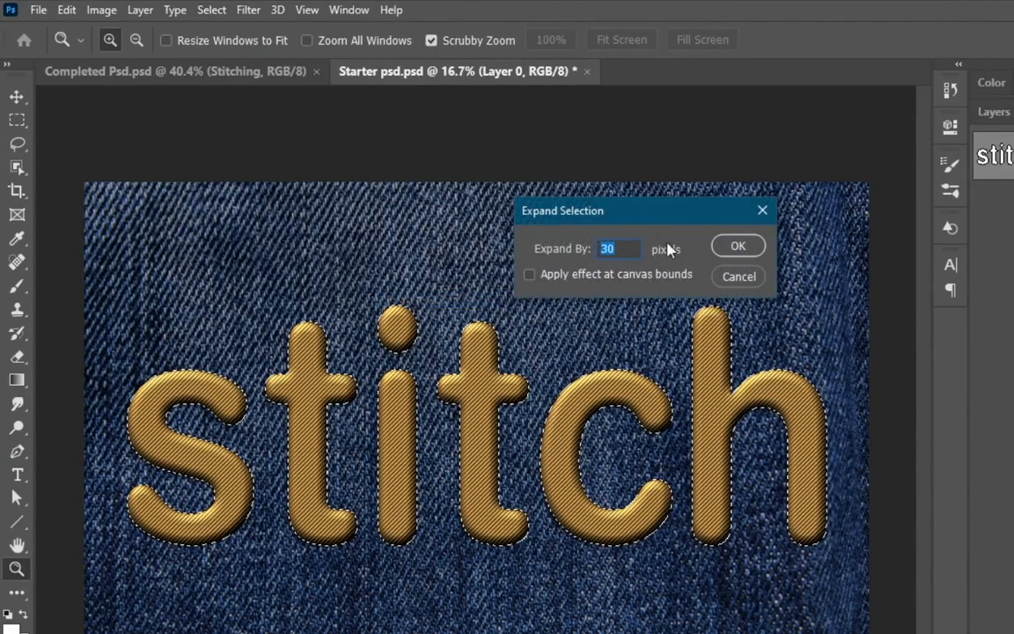
pyautogui.click(733, 245)
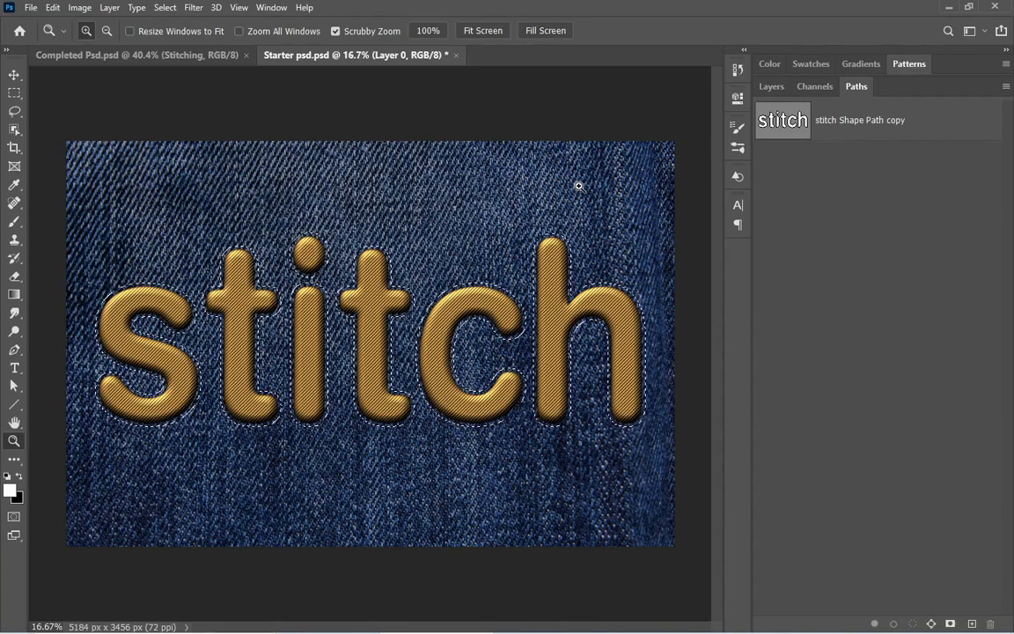
pyautogui.hotkey('ctrl', 'Tab')
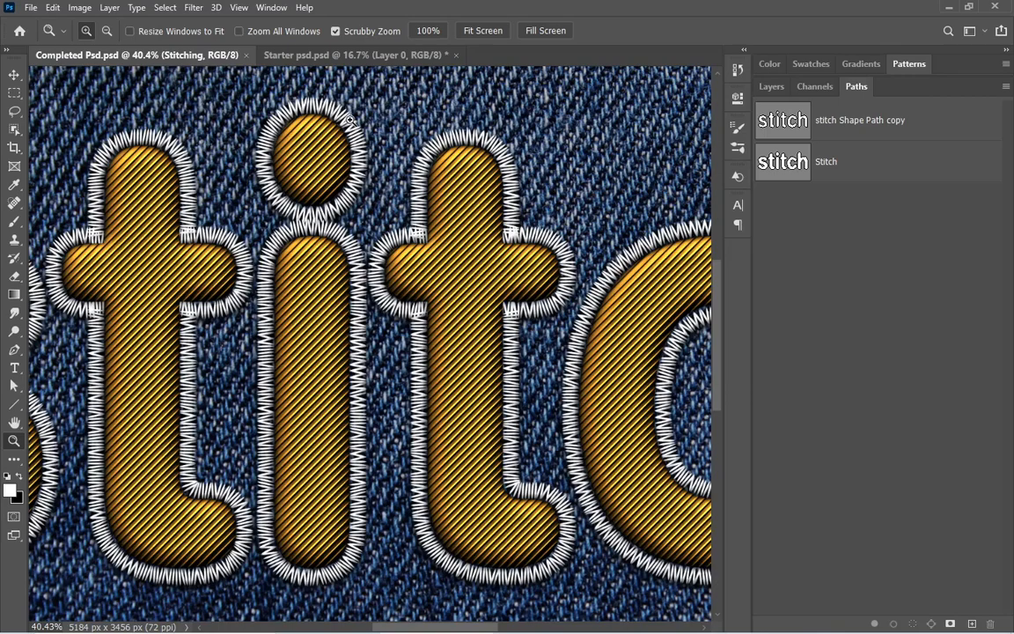
pyautogui.click(347, 54)
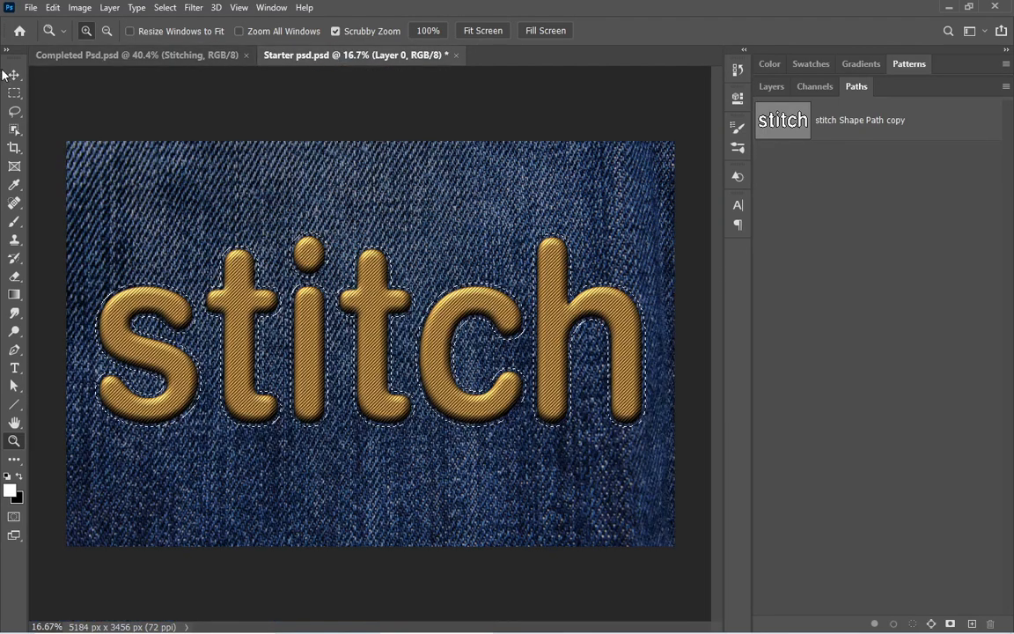
# Activate the Brush tool and reset it to its default 13 px soft round tip.
pyautogui.click(14, 221)
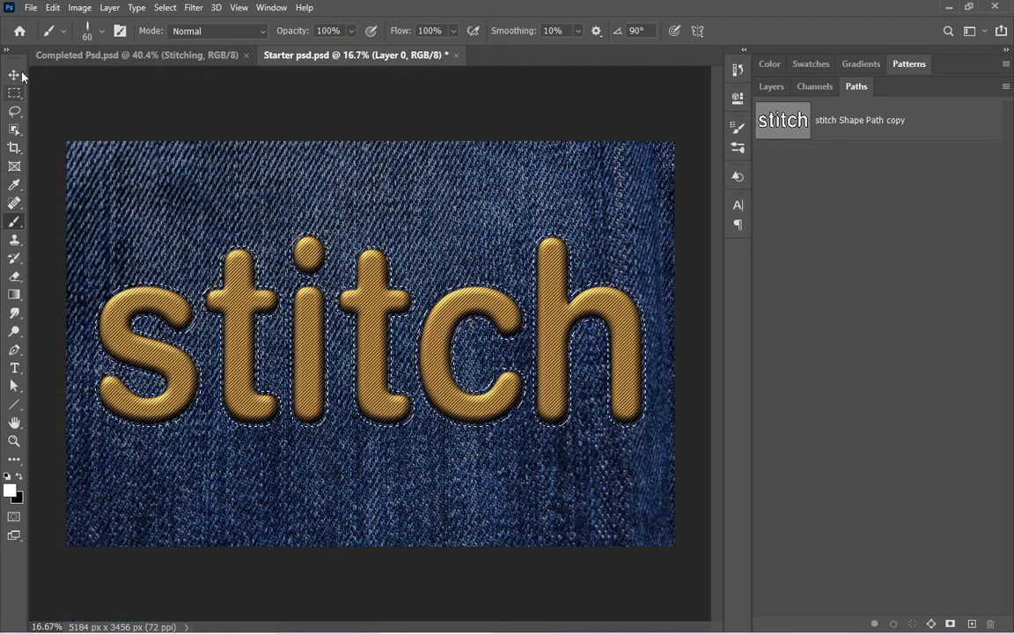
pyautogui.rightClick(46, 32)
pyautogui.click(88, 32)
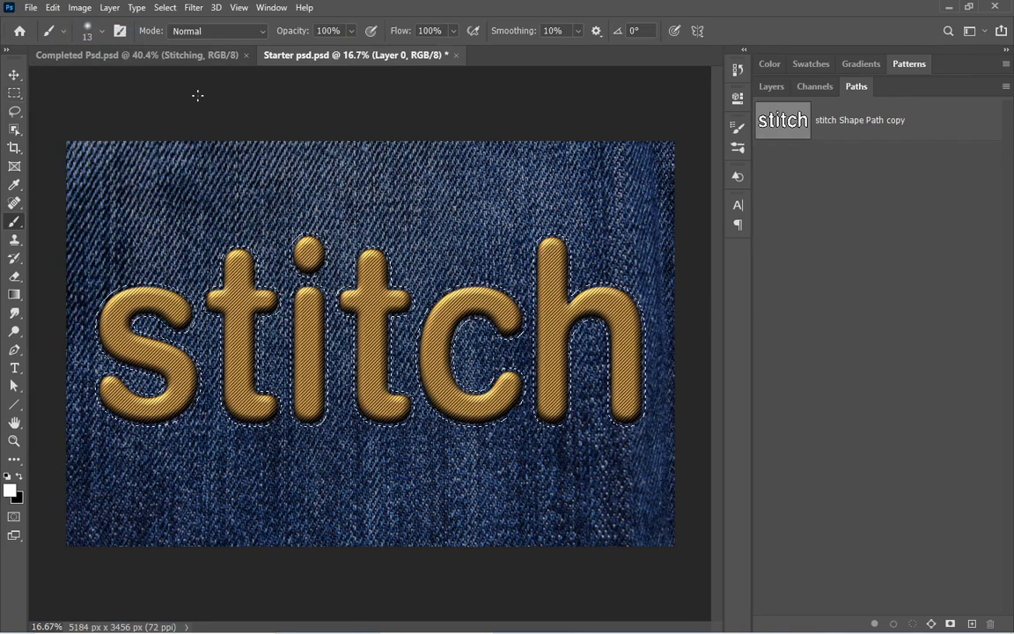
# In the brush tip shape settings, set the size to 60 px and the angle to 90°.
pyautogui.click(261, 9)
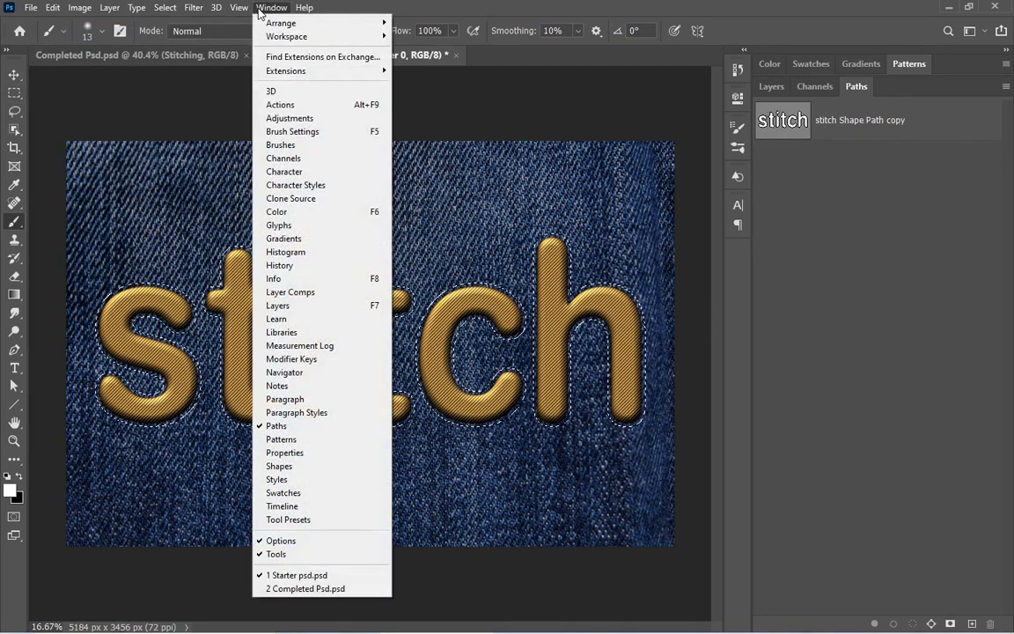
pyautogui.click(287, 147)
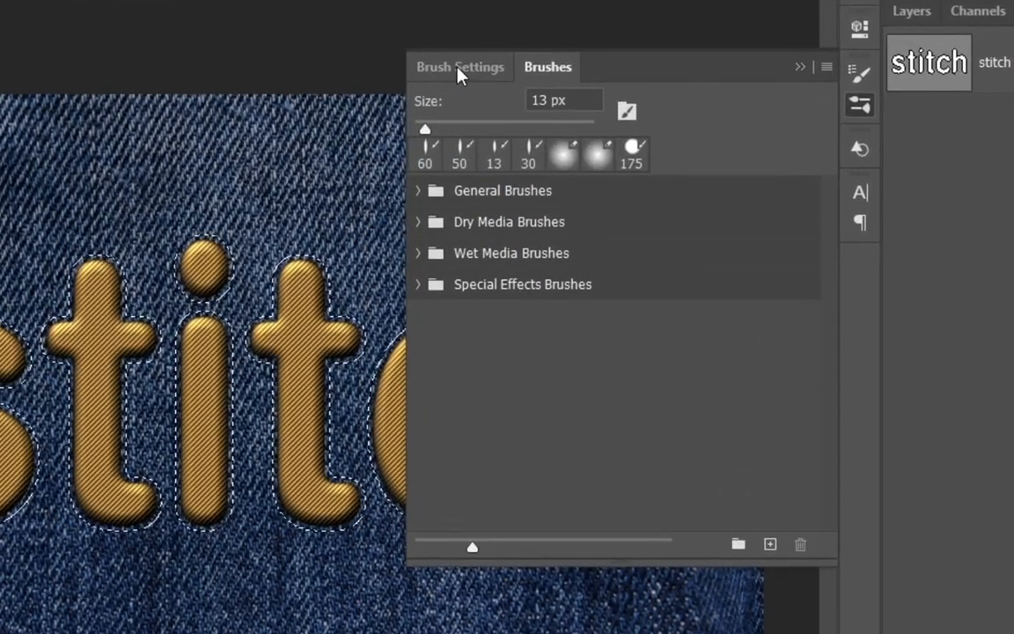
pyautogui.click(472, 125)
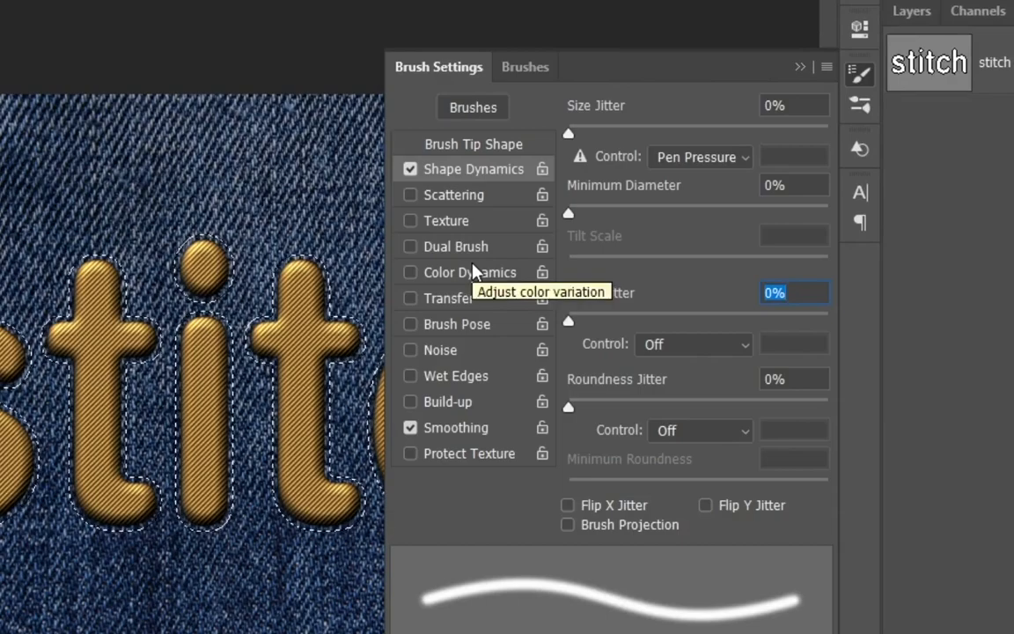
pyautogui.click(472, 147)
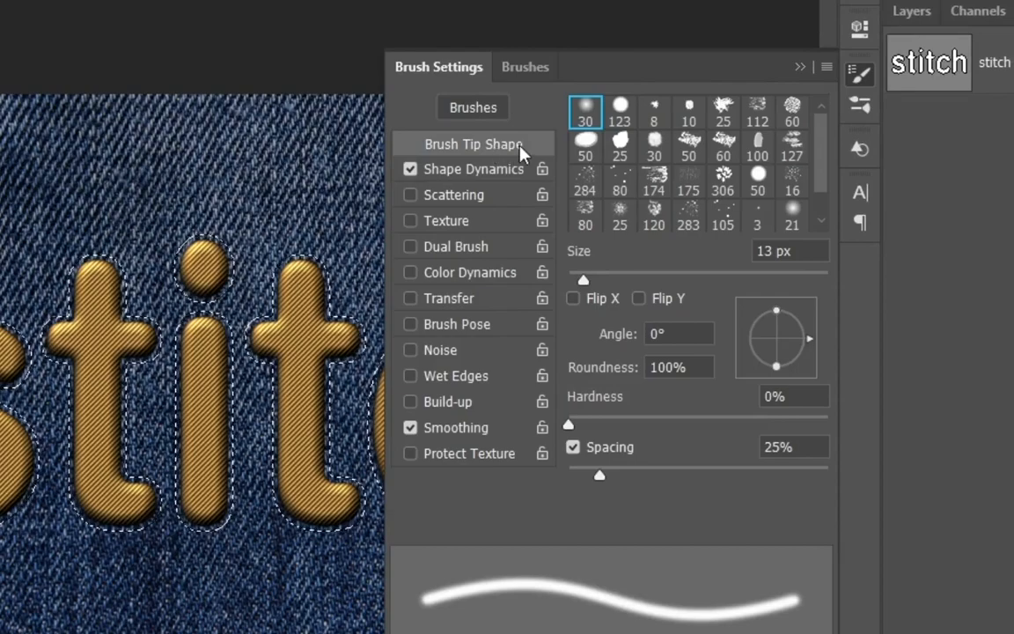
pyautogui.click(750, 251)
pyautogui.write('60')
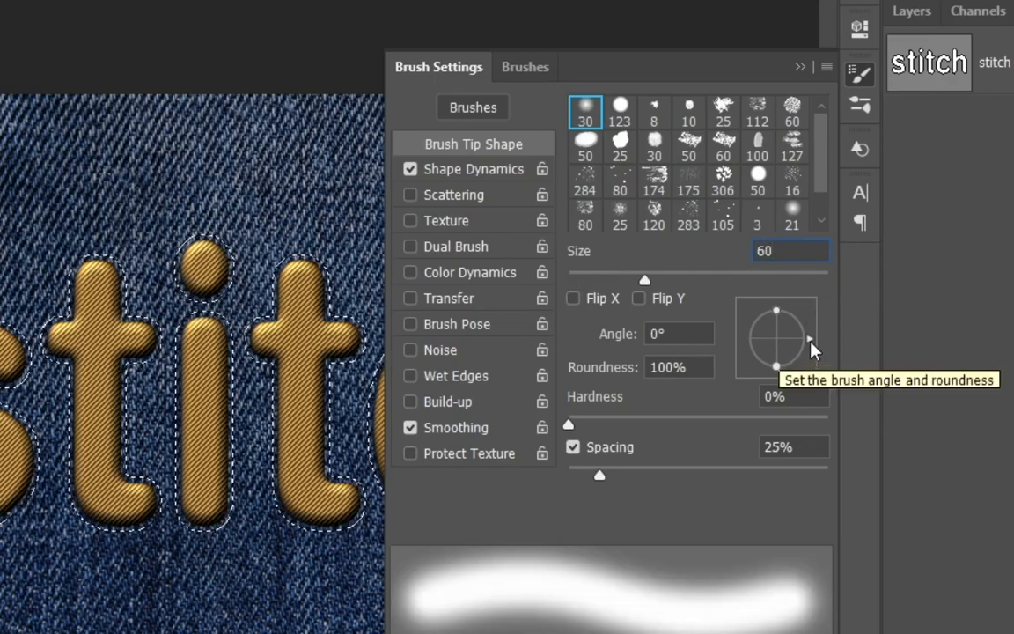
pyautogui.moveTo(812, 348); pyautogui.dragTo(774, 298)
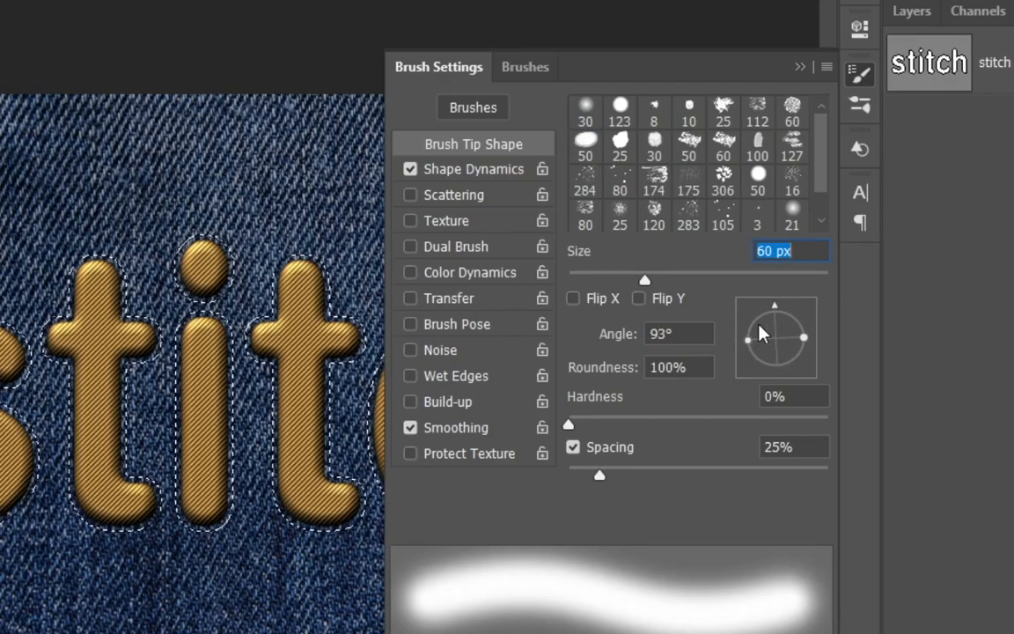
pyautogui.click(680, 334)
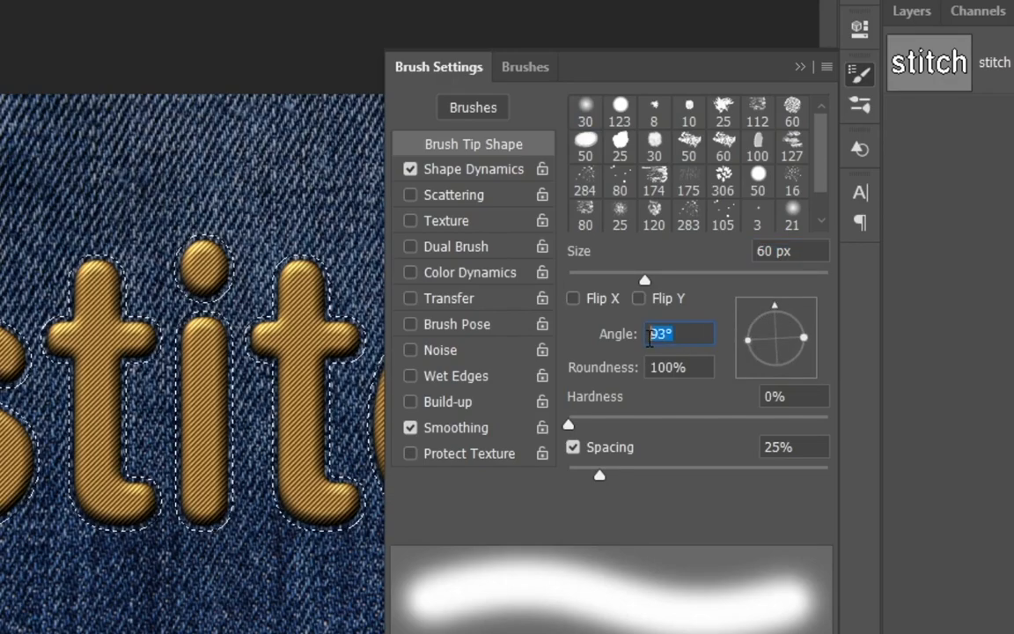
pyautogui.write('90')
pyautogui.press('Tab')
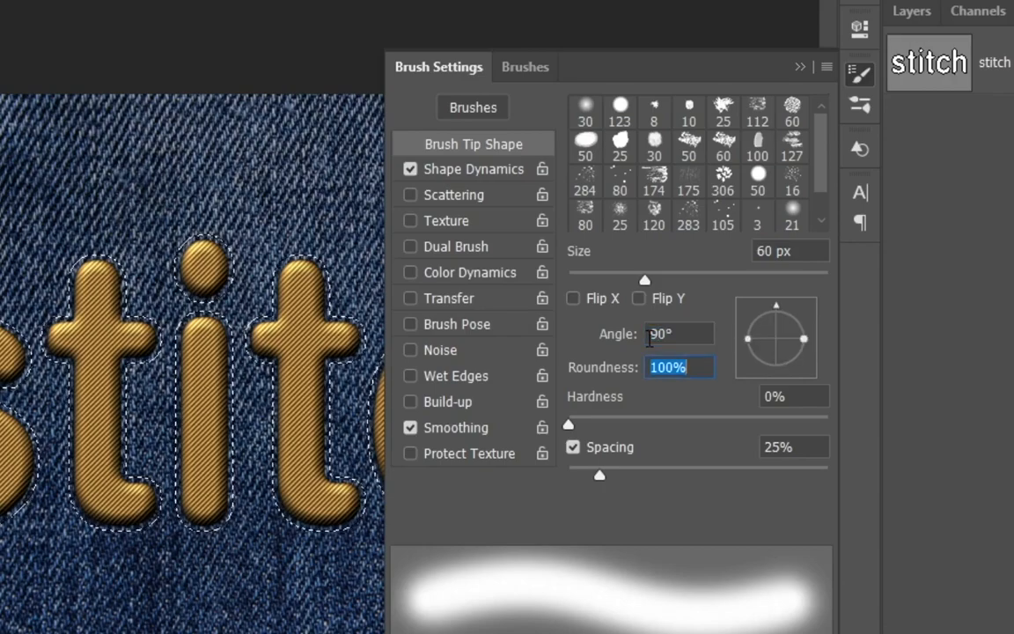
# Set the brush tip's roundness to 13% and its hardness to 80%.
pyautogui.moveTo(748, 338); pyautogui.dragTo(775, 344)
pyautogui.click(683, 367)
pyautogui.write('13')
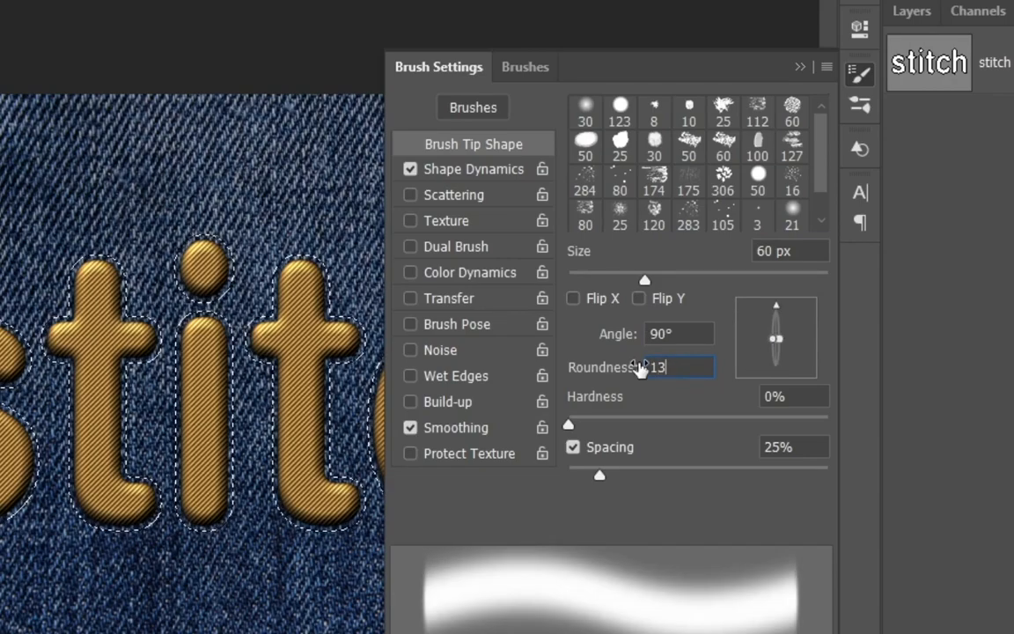
pyautogui.click(781, 395)
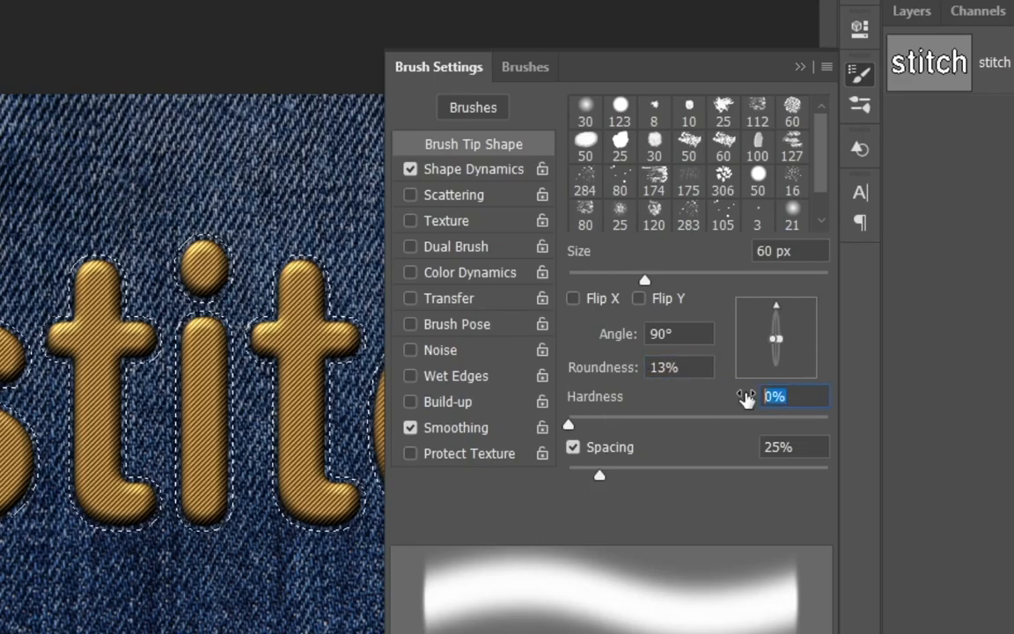
pyautogui.write('80')
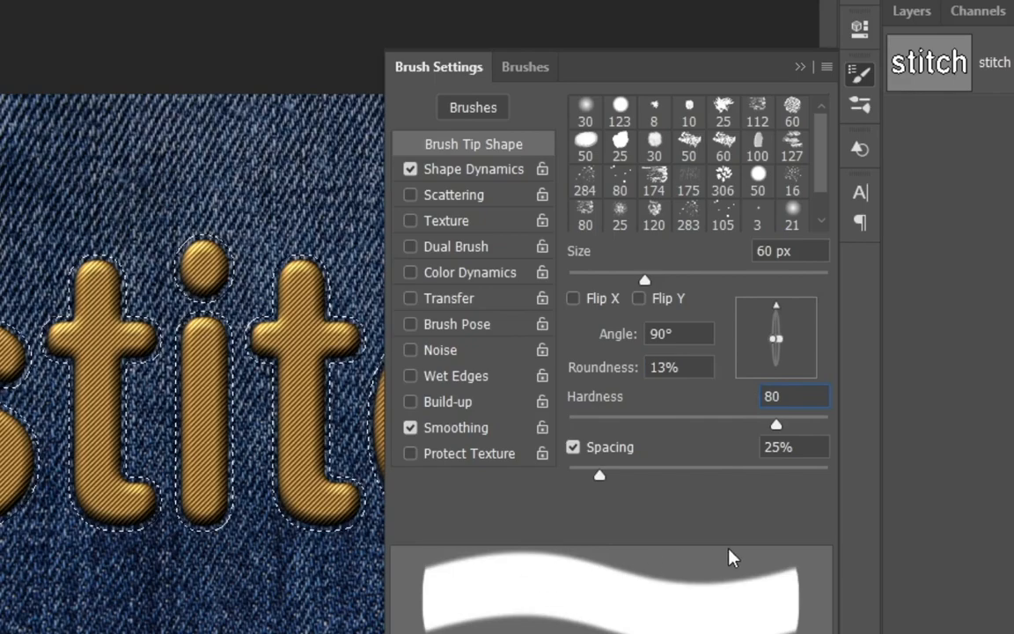
# Set the brush tip's spacing to 140% to separate the individual stitch marks.
pyautogui.moveTo(600, 476); pyautogui.dragTo(724, 476)
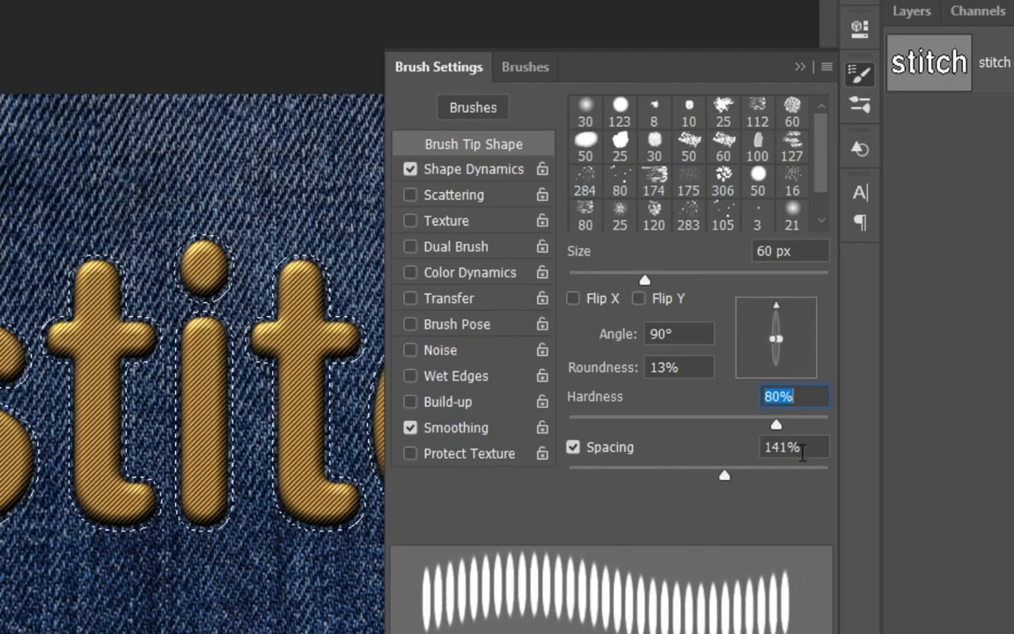
pyautogui.press('Tab')
pyautogui.write('140')
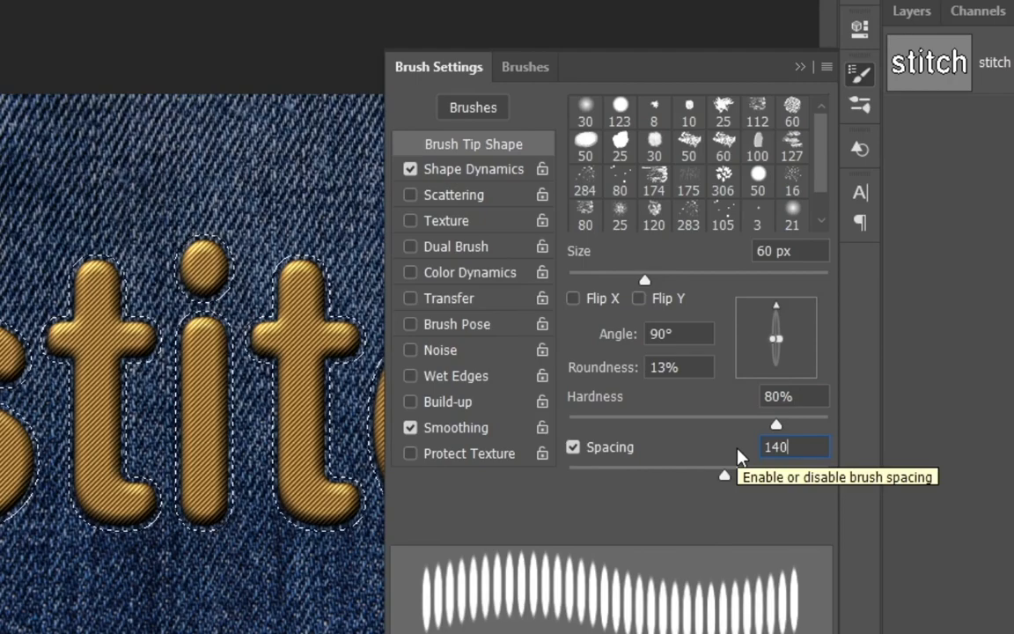
# In Shape Dynamics, set the angle jitter control to Direction and the angle jitter to 4%, and close the brush settings.
pyautogui.click(472, 169)
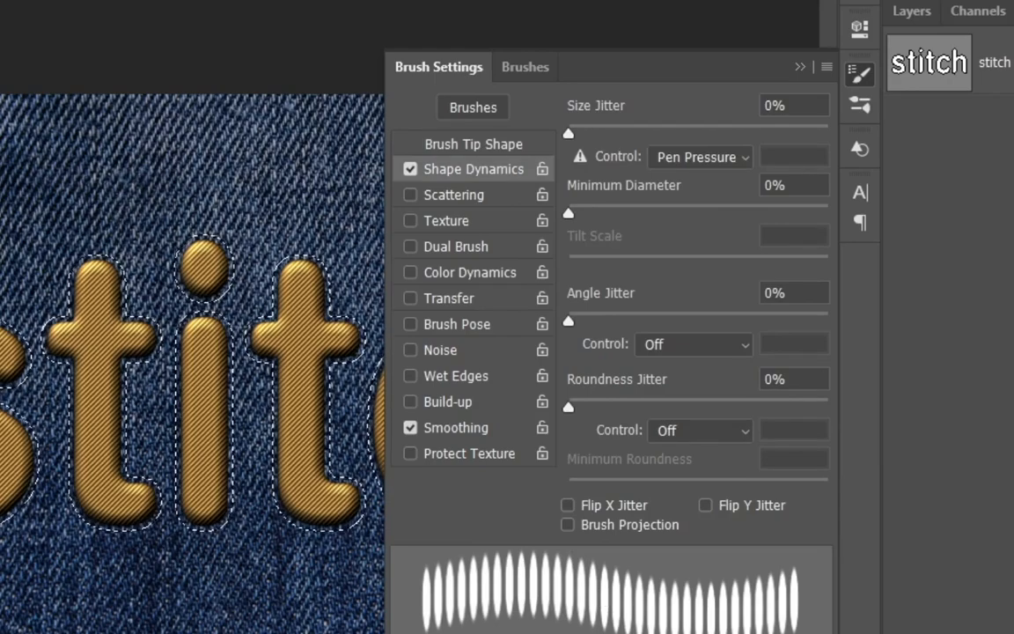
pyautogui.click(694, 351)
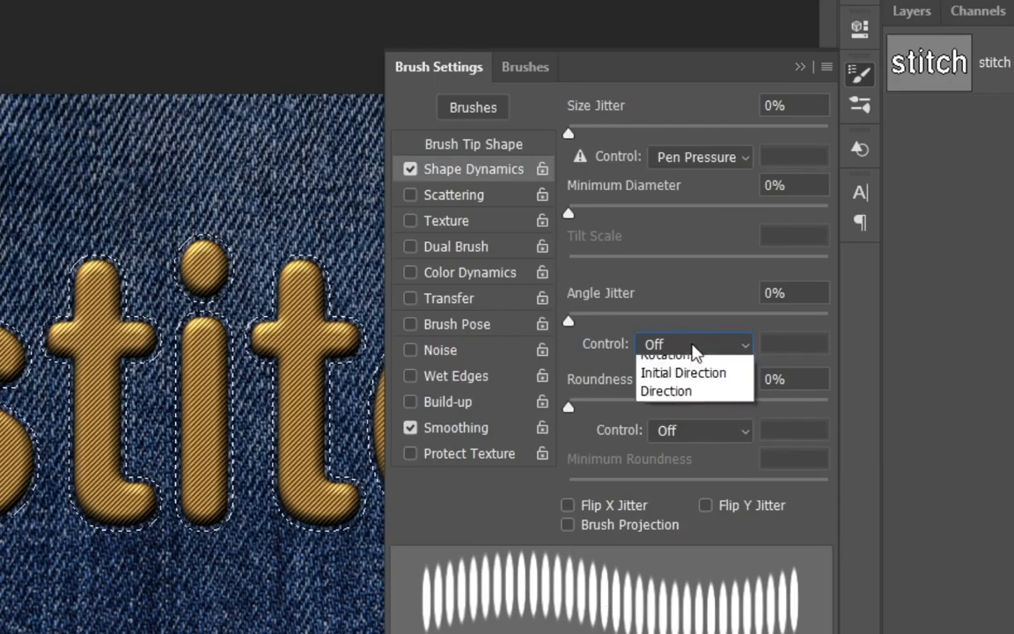
pyautogui.click(666, 513)
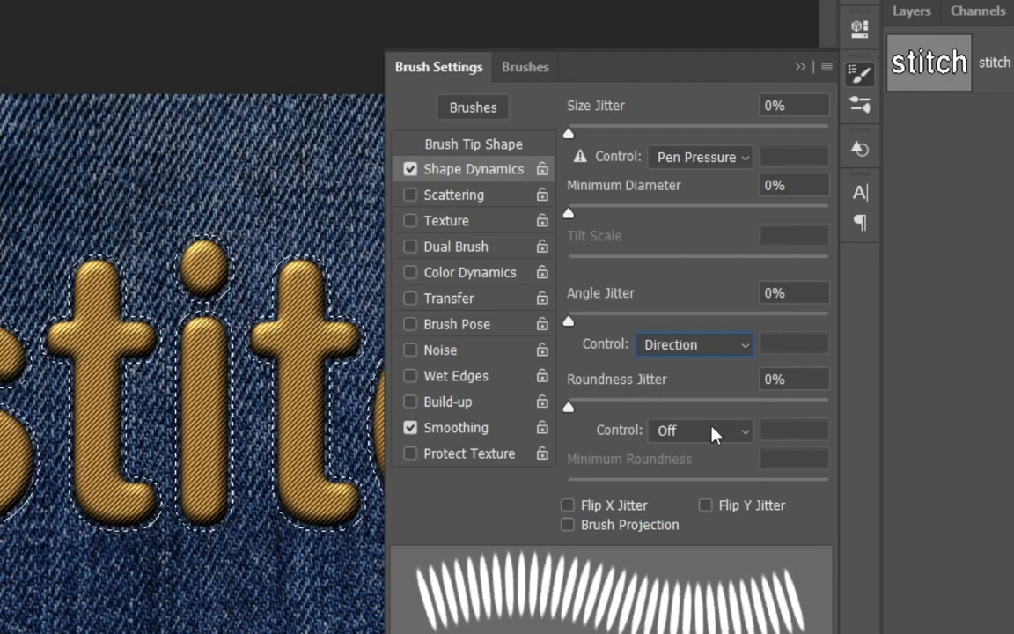
pyautogui.moveTo(781, 291); pyautogui.dragTo(758, 293)
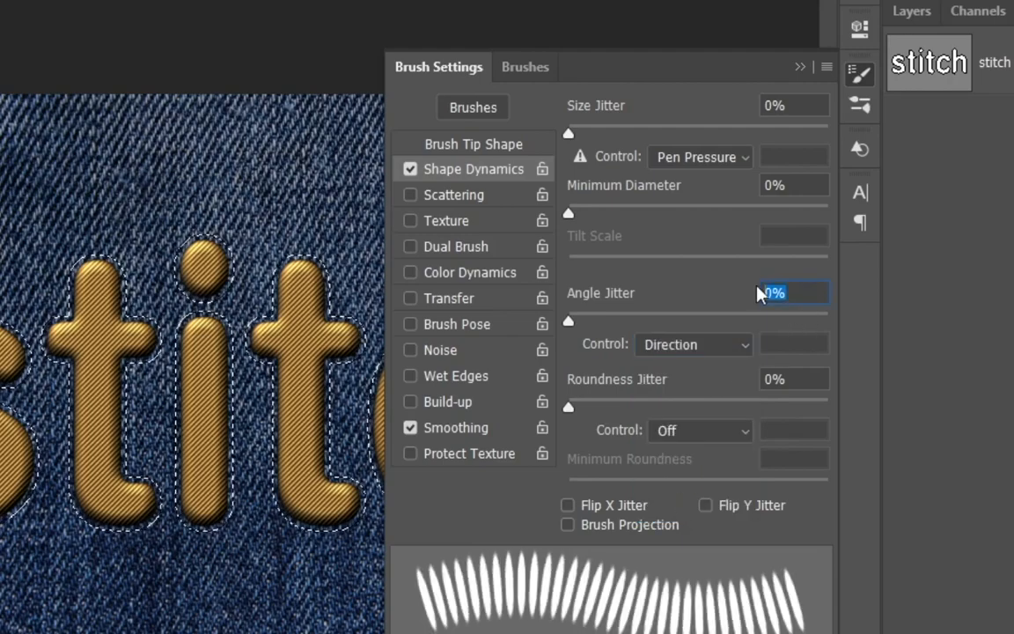
pyautogui.write('4')
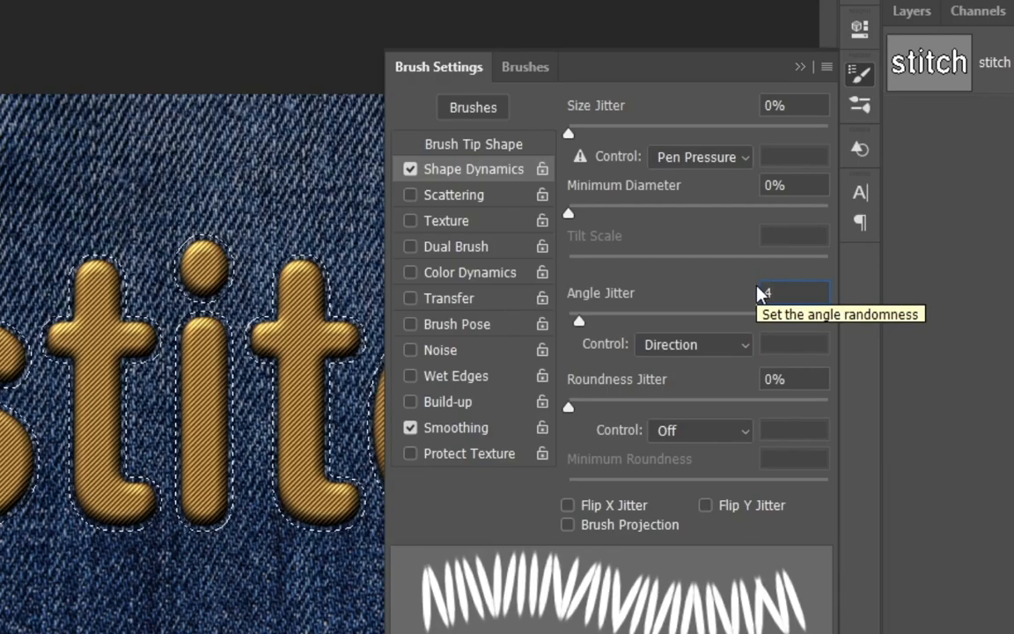
pyautogui.click(800, 67)
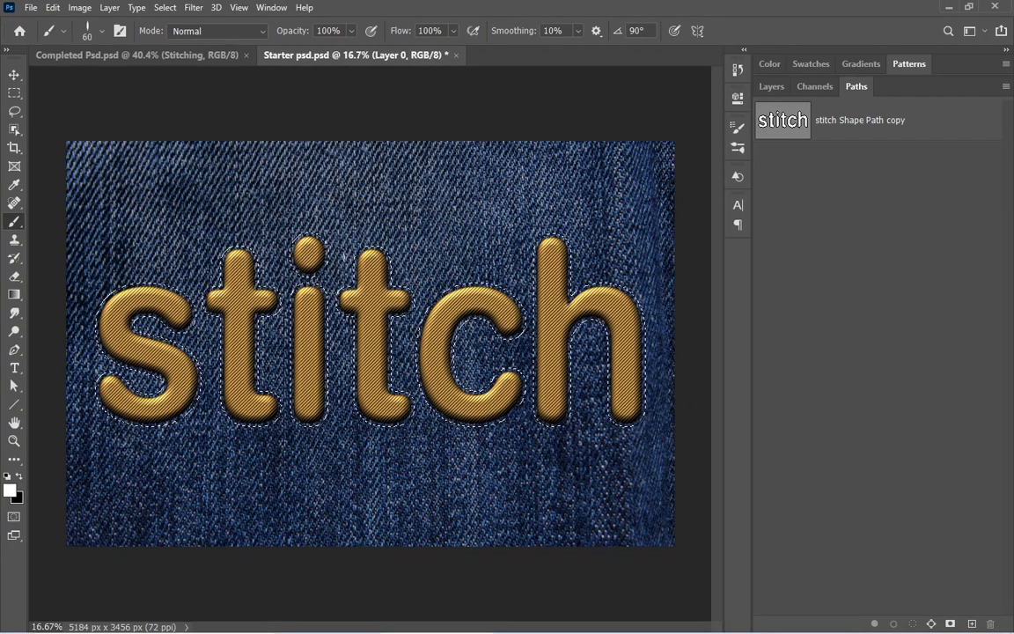
# Add a new layer directly above Layer 0 and name it "Stitching".
pyautogui.click(771, 86)
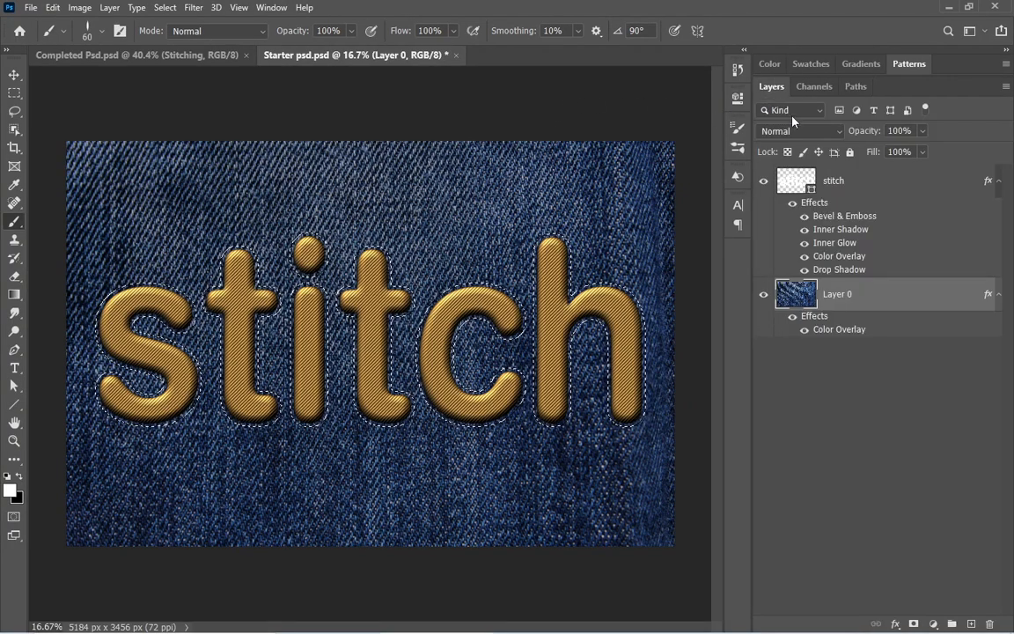
pyautogui.click(971, 624)
pyautogui.doubleClick(836, 294)
pyautogui.write('Stitching')
pyautogui.press('Return')
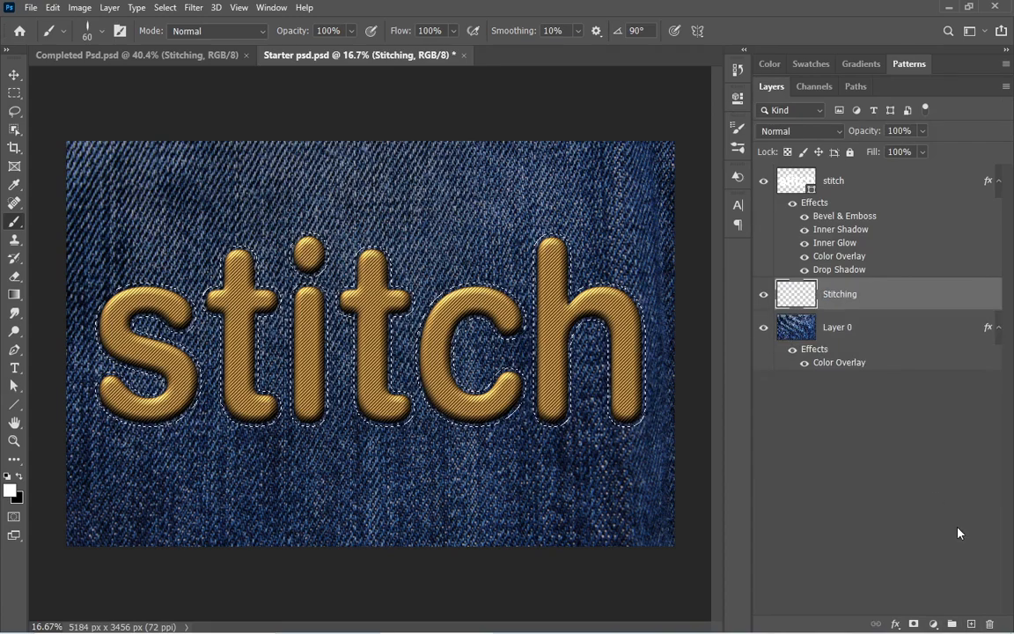
# Stroke the path "stitch Shape Path copy" on the Stitching layer with the Brush tool, leaving Simulate Pressure off.
pyautogui.click(856, 88)
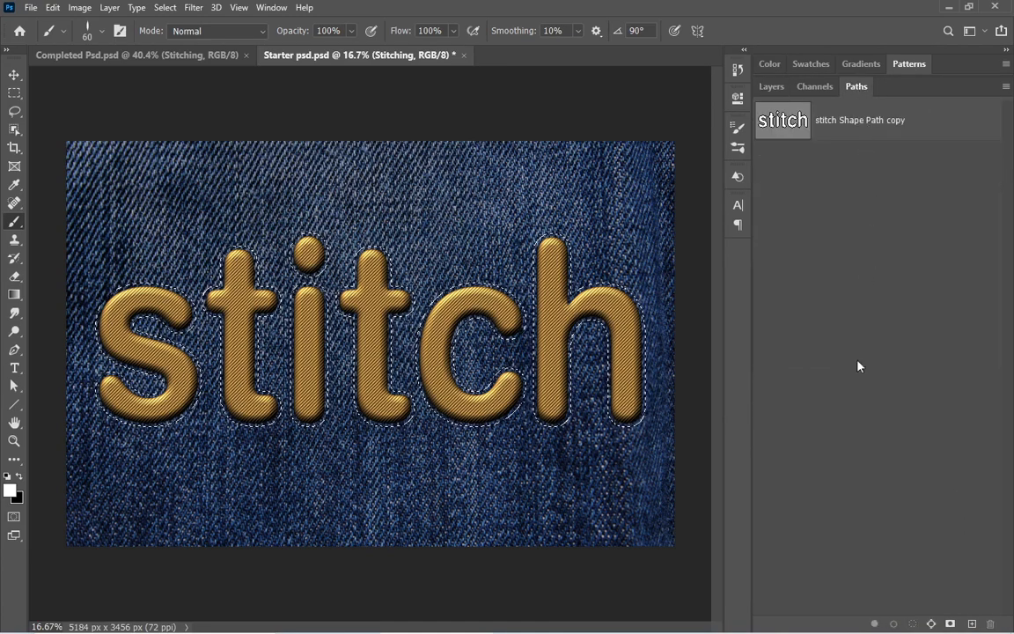
pyautogui.click(861, 120)
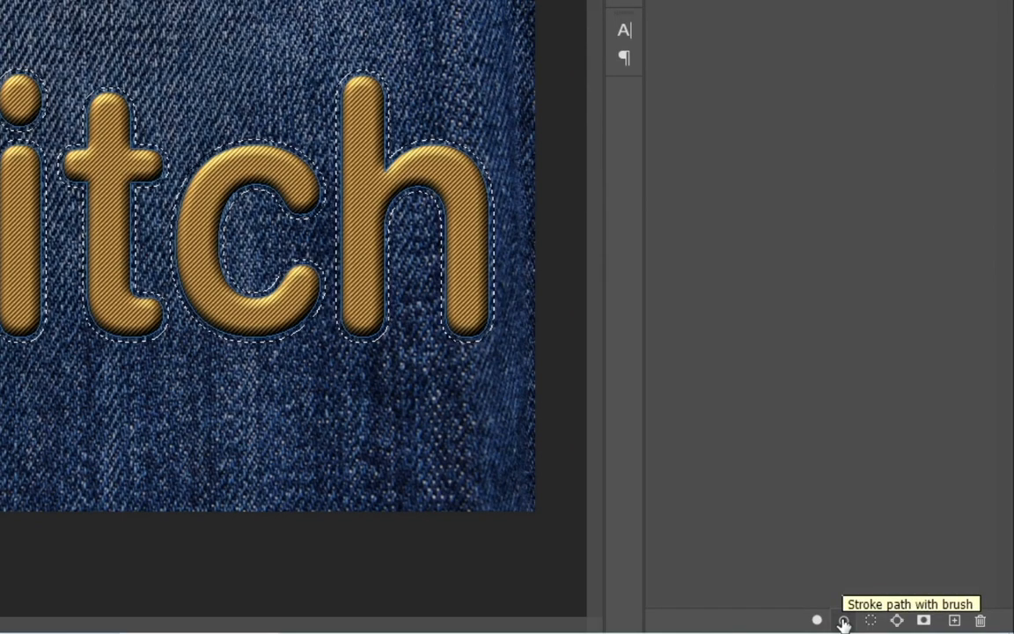
pyautogui.click(843, 622)
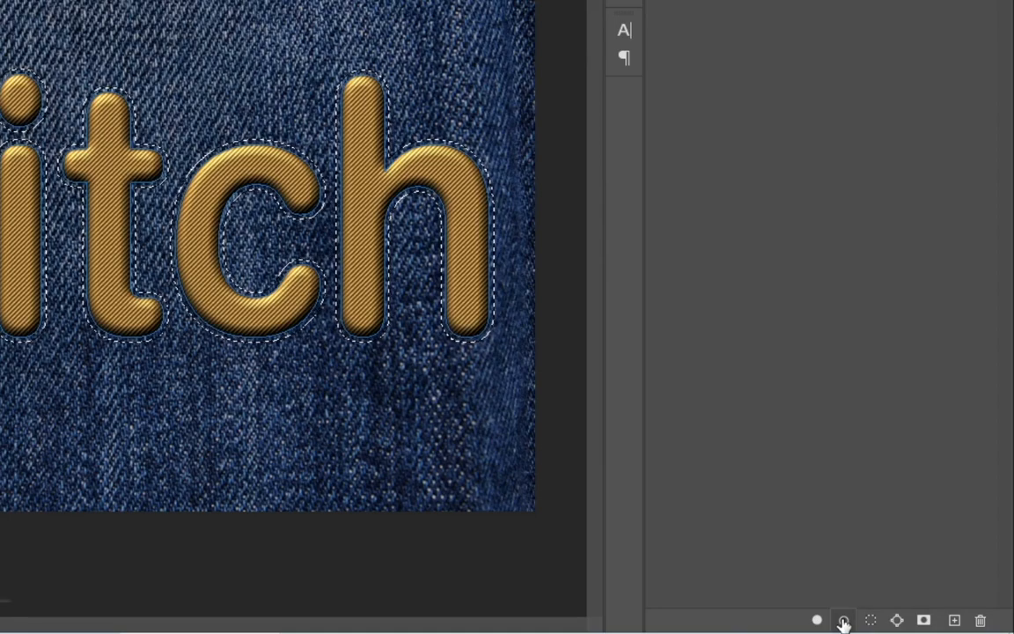
pyautogui.keyDown('alt'); pyautogui.click(843, 623); pyautogui.keyUp('alt')
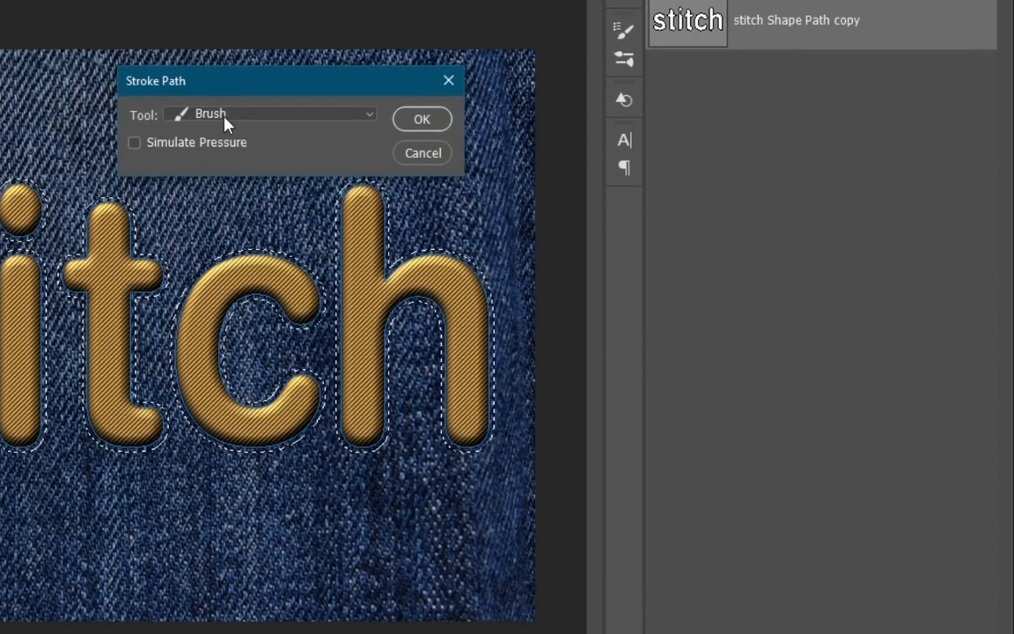
pyautogui.click(224, 119)
pyautogui.click(204, 150)
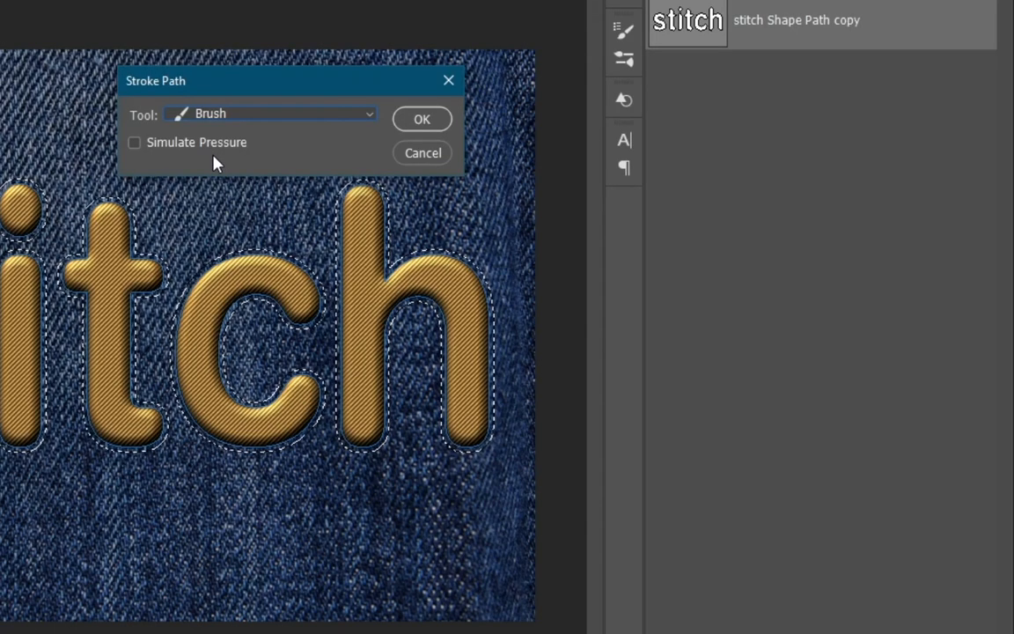
pyautogui.click(440, 119)
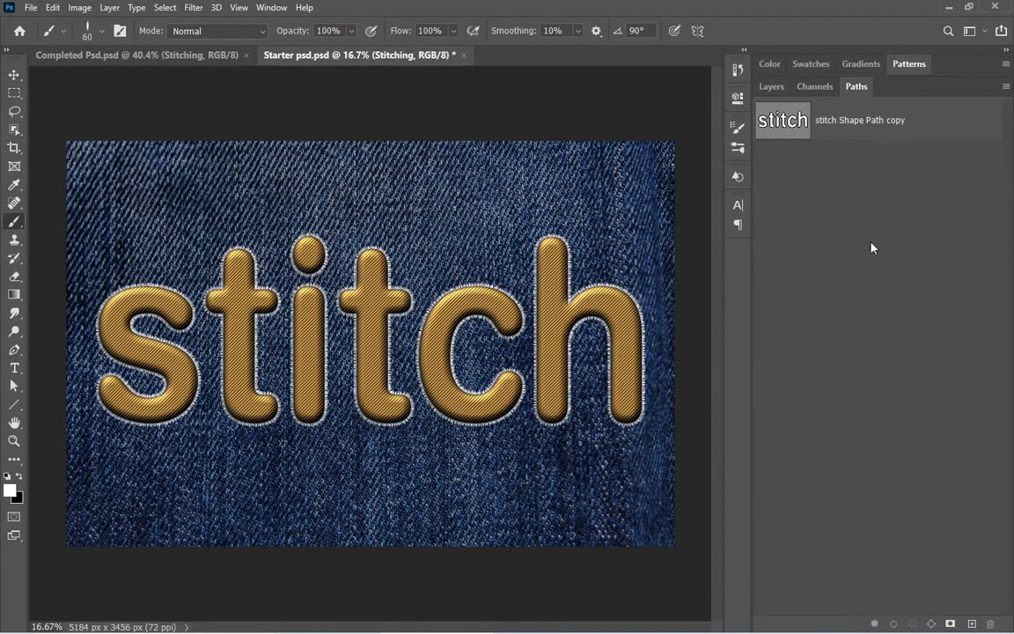
# Copy the Drop Shadow effect from the stitch shape layer onto the Stitching layer.
pyautogui.click(771, 86)
pyautogui.click(14, 440)
pyautogui.moveTo(361, 315); pyautogui.dragTo(394, 227)
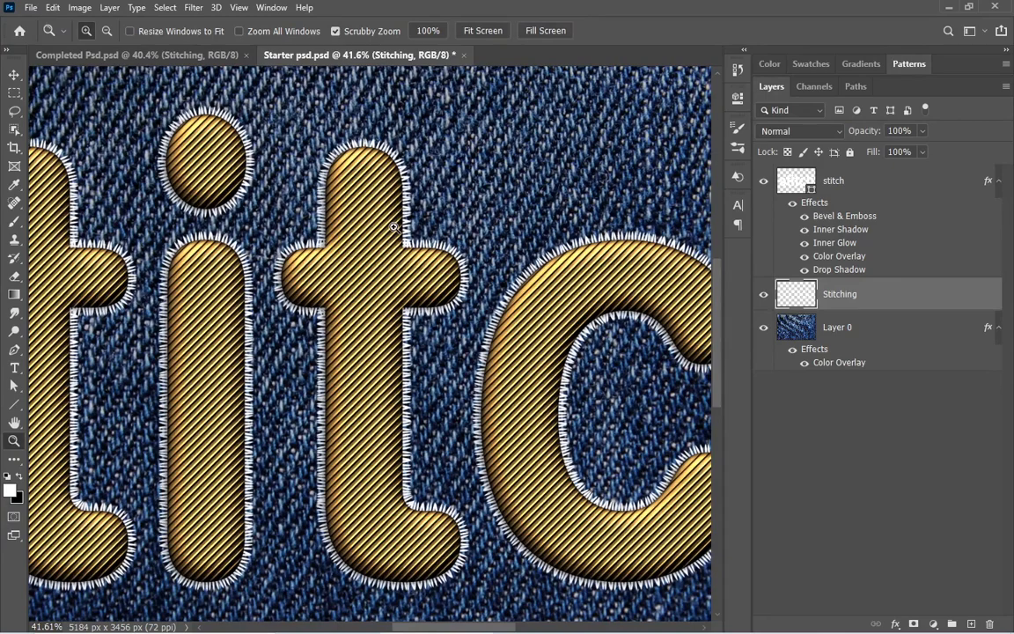
pyautogui.moveTo(390, 227); pyautogui.dragTo(356, 206)
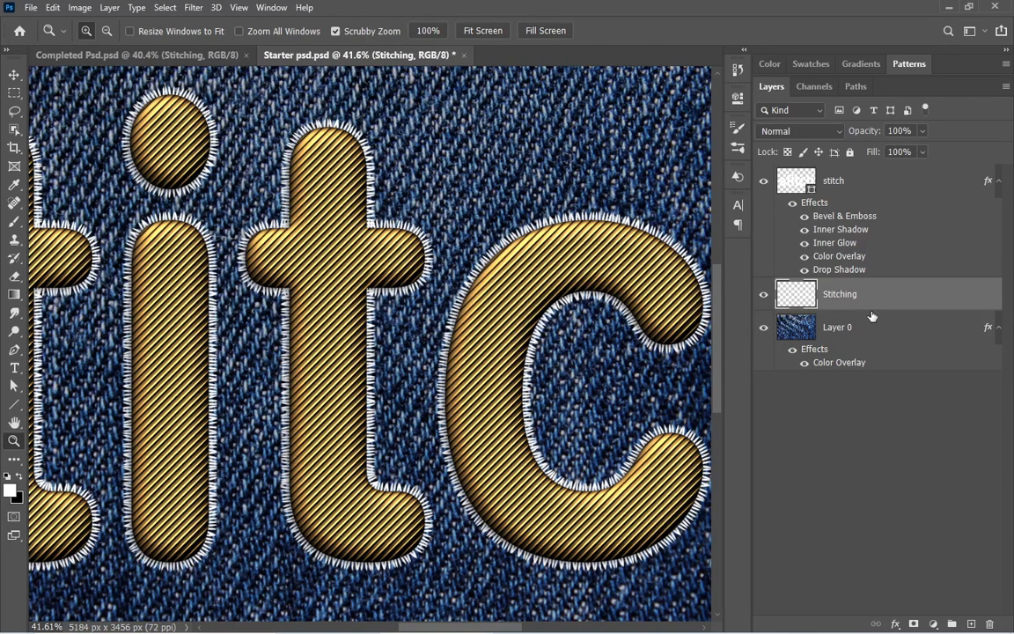
pyautogui.press('alt')
pyautogui.moveTo(849, 271); pyautogui.dragTo(852, 305)
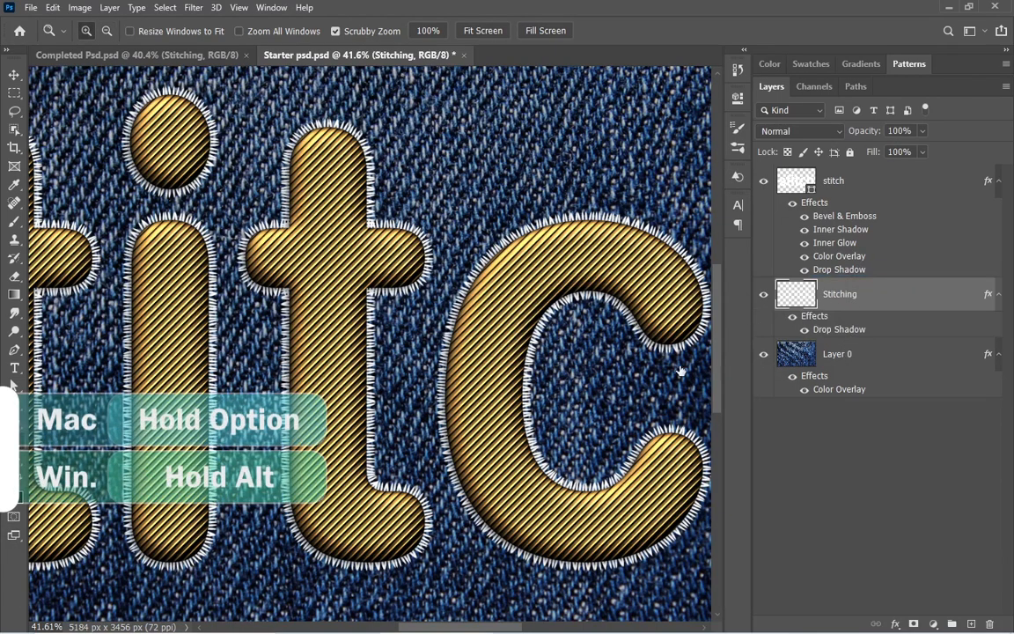
# Set the Stitching layer's drop shadow to a distance of 20 px, a spread of 5% and a size of 10 px.
pyautogui.moveTo(458, 227); pyautogui.dragTo(538, 247)
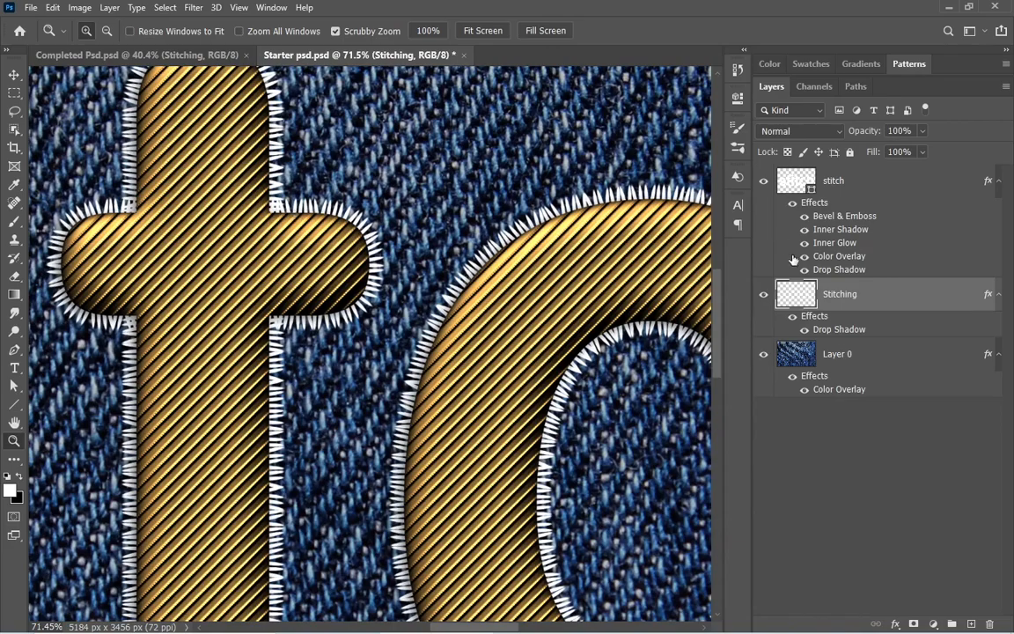
pyautogui.doubleClick(834, 330)
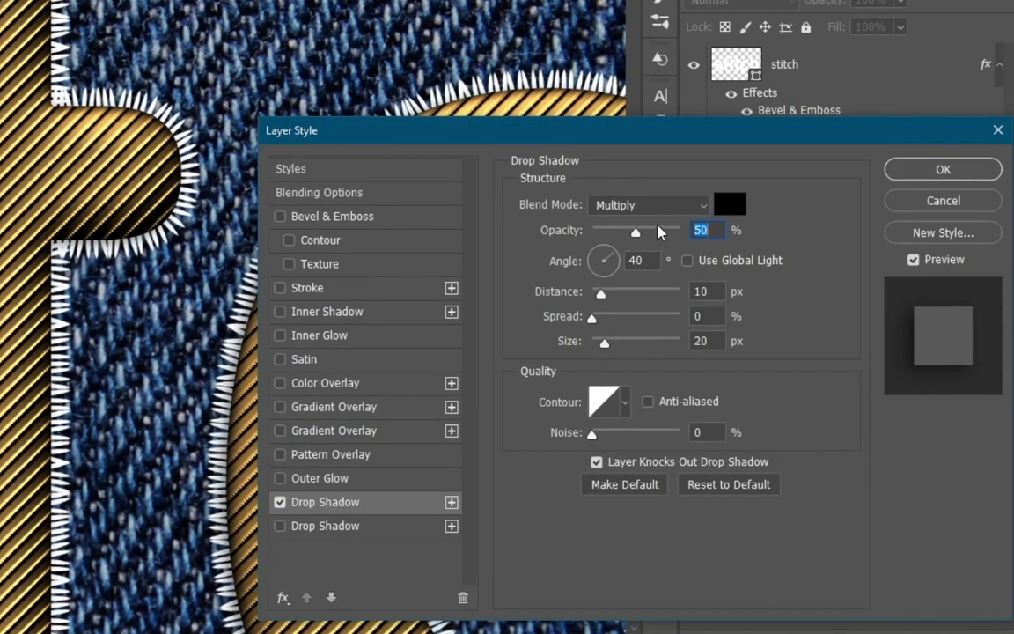
pyautogui.moveTo(722, 291); pyautogui.dragTo(689, 290)
pyautogui.write('20')
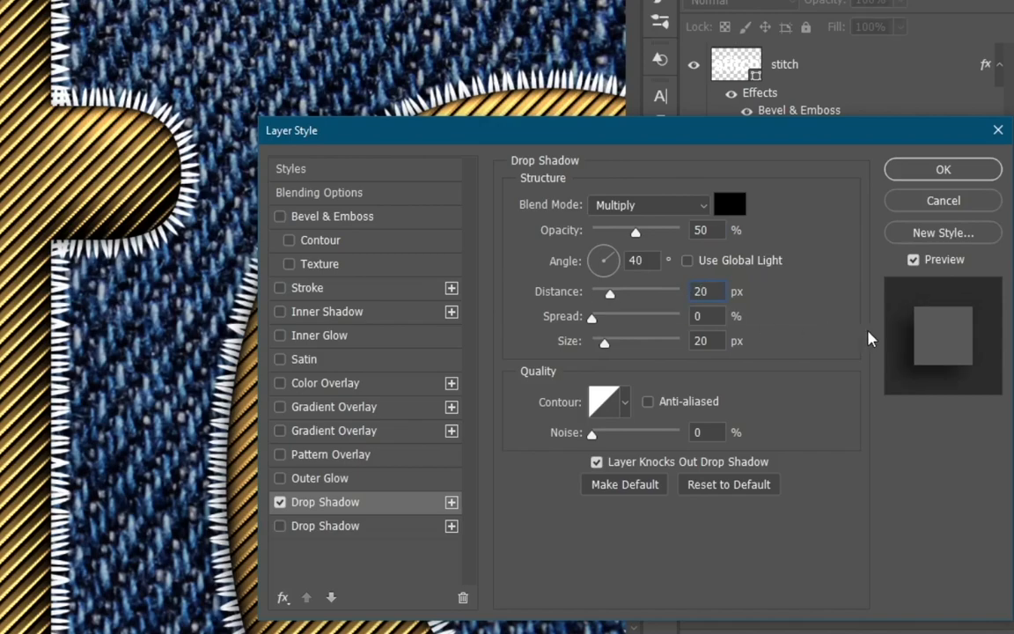
pyautogui.press('Tab')
pyautogui.write('5')
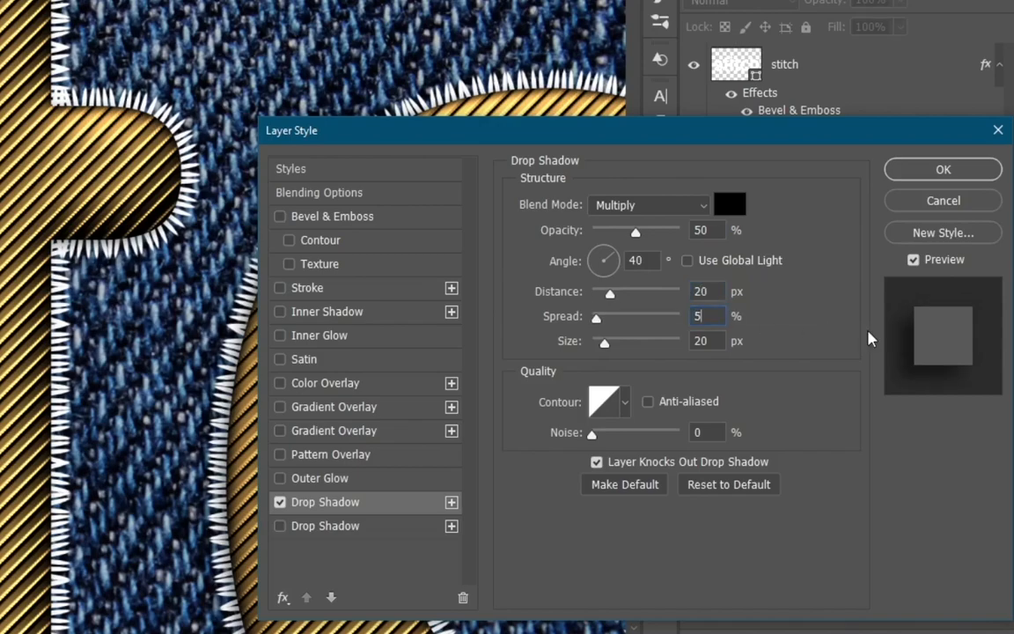
pyautogui.press('Tab')
pyautogui.write('10')
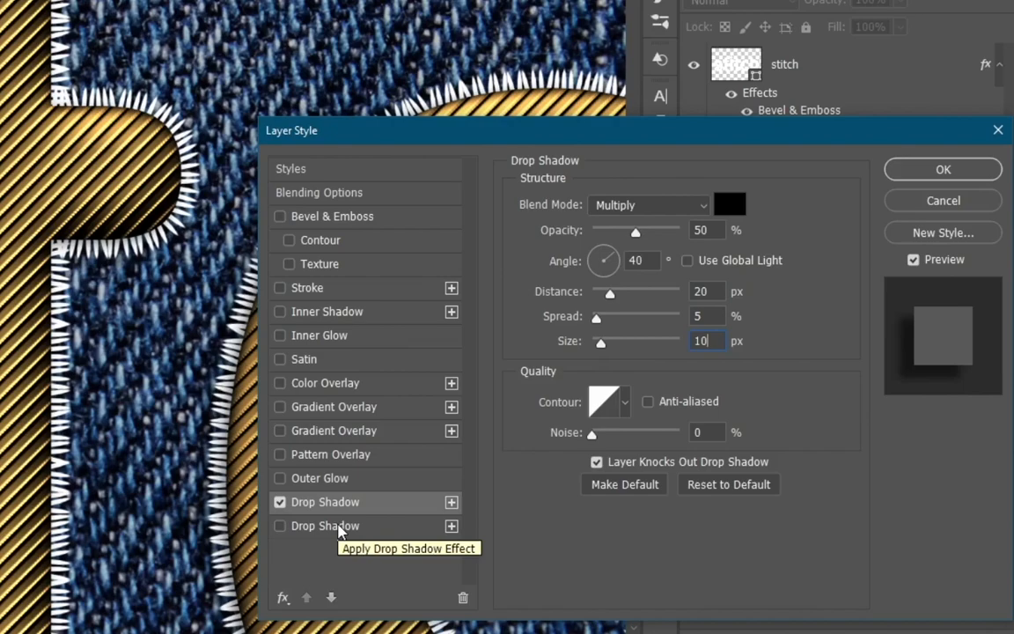
# Enable a second drop shadow on the Stitching layer with 100% opacity, 14 px distance and a 120° angle, and apply the layer style.
pyautogui.click(341, 526)
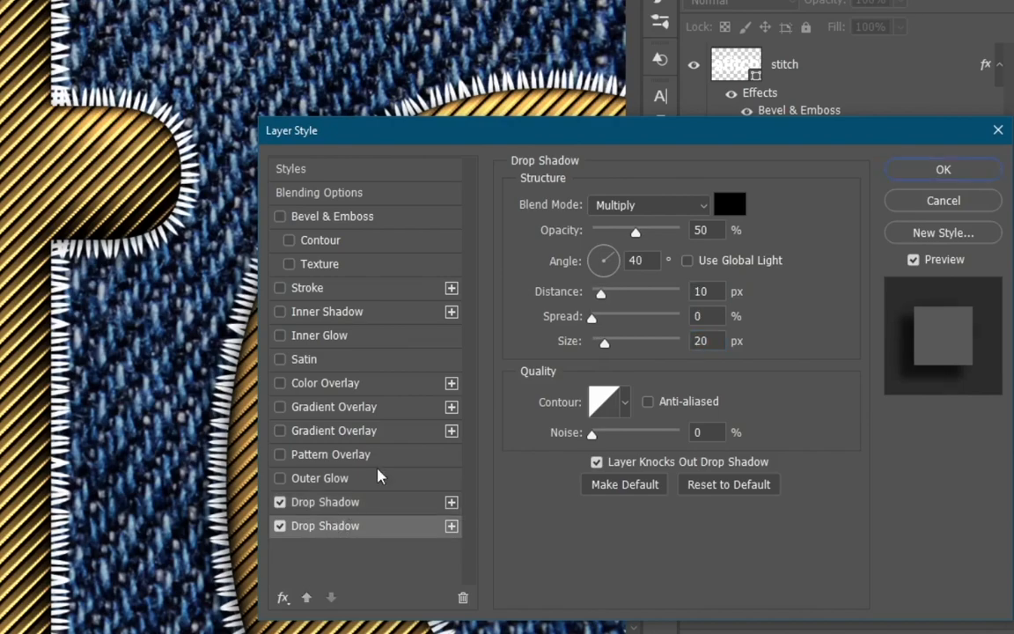
pyautogui.moveTo(636, 232); pyautogui.dragTo(779, 230)
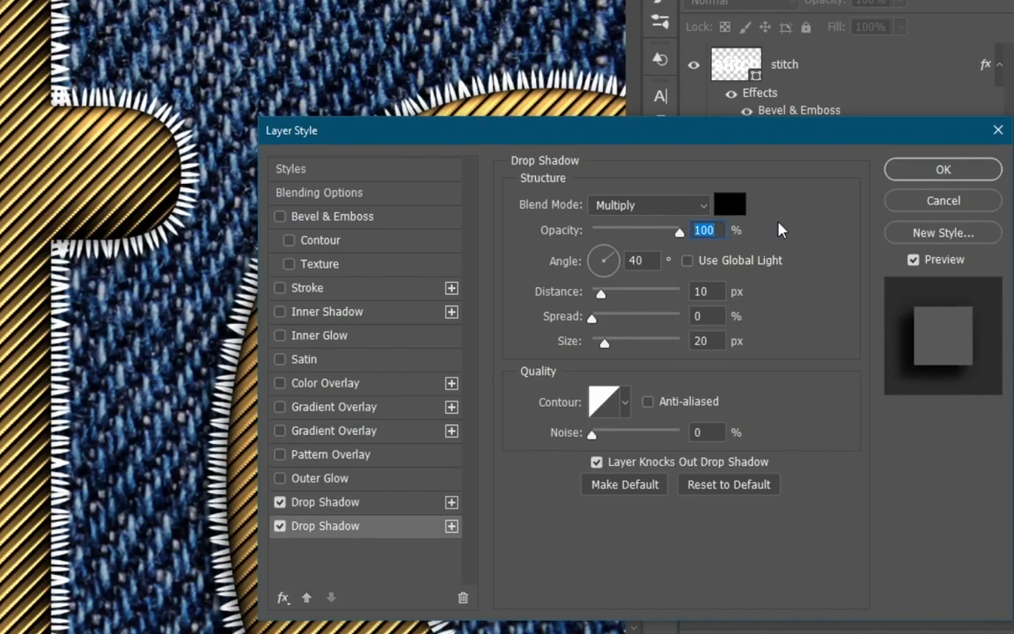
pyautogui.click(695, 292)
pyautogui.write('14')
pyautogui.click(653, 260)
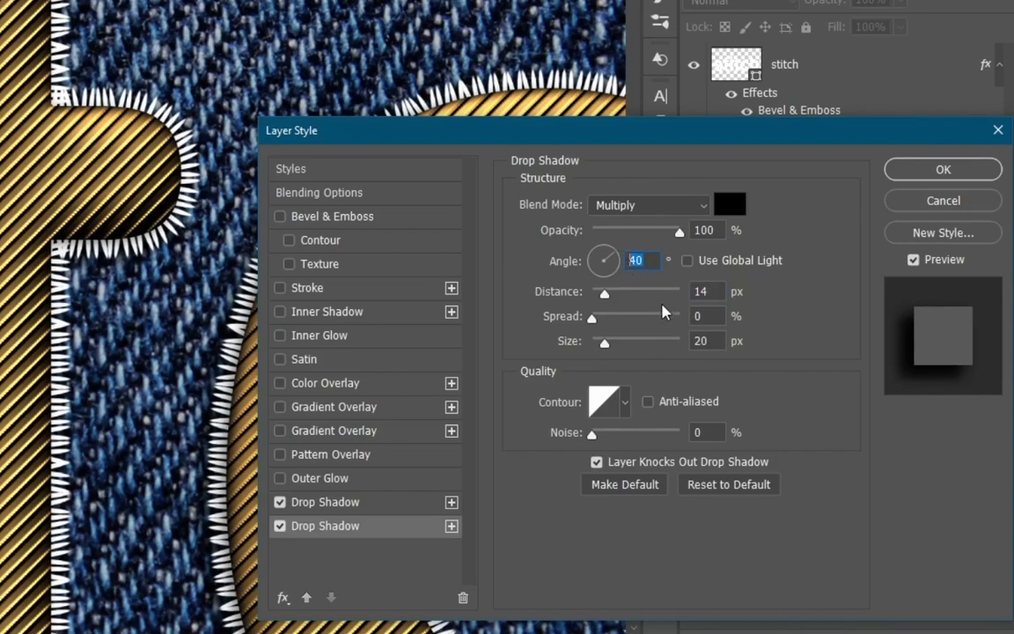
pyautogui.write('120')
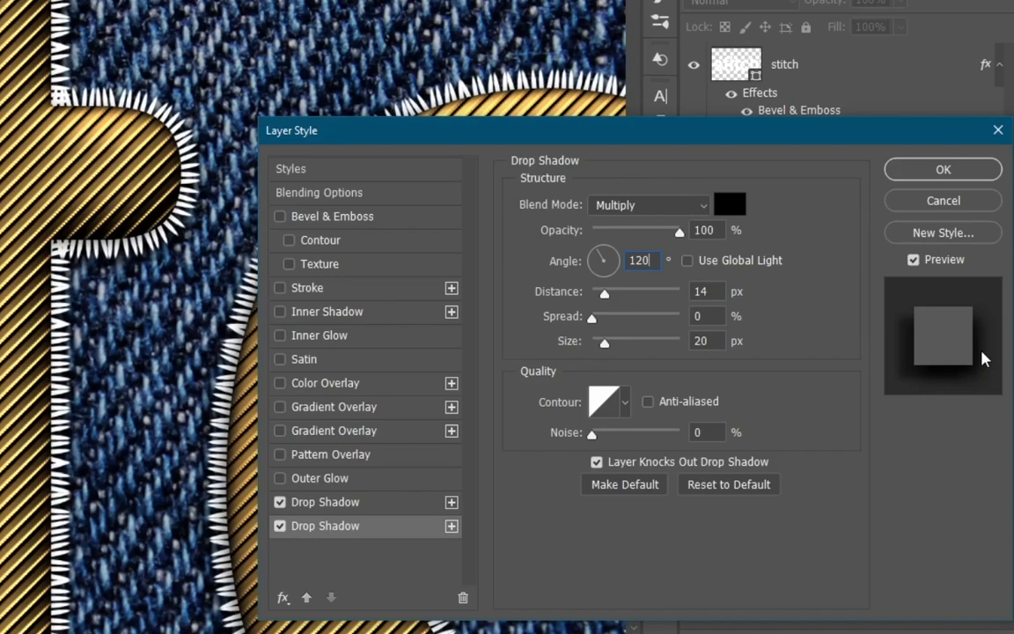
pyautogui.click(964, 174)
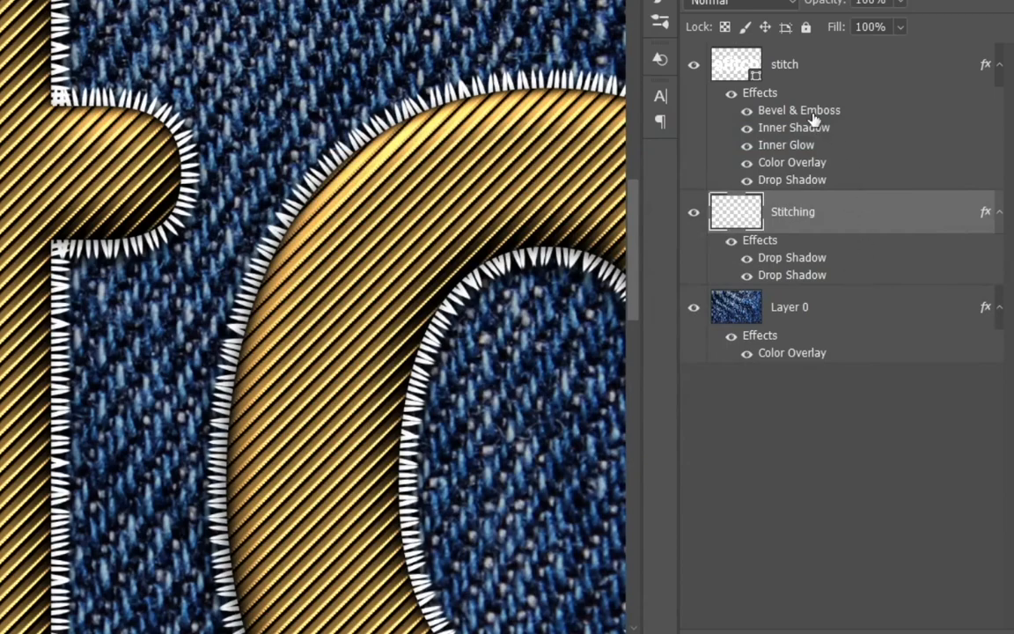
# Copy the Bevel & Emboss effect from the stitch layer onto the Stitching layer and turn off its Texture.
pyautogui.moveTo(815, 118); pyautogui.dragTo(817, 236)
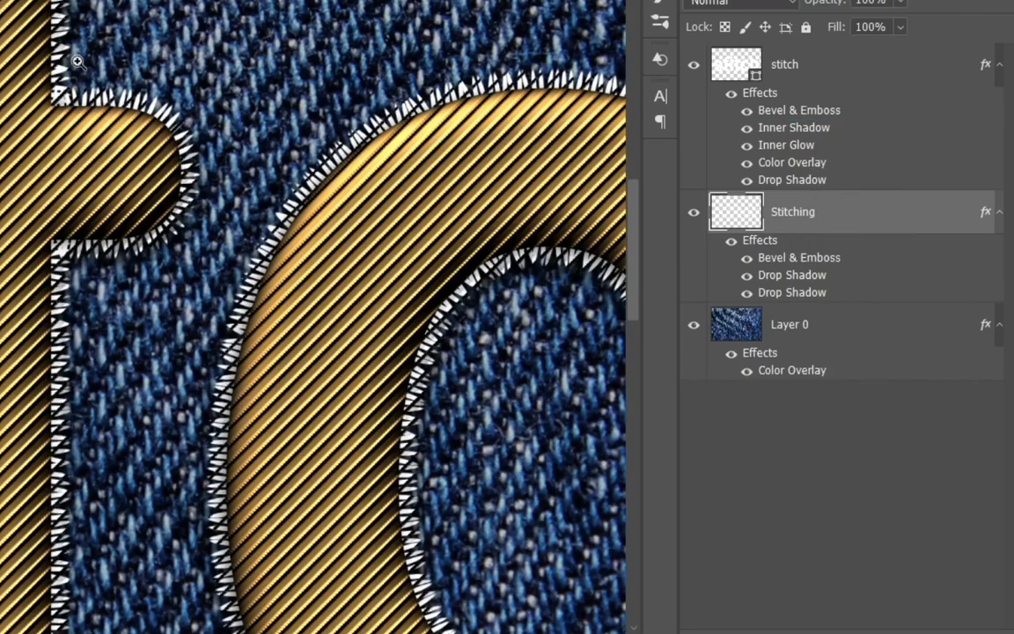
pyautogui.moveTo(62, 20); pyautogui.dragTo(93, 27)
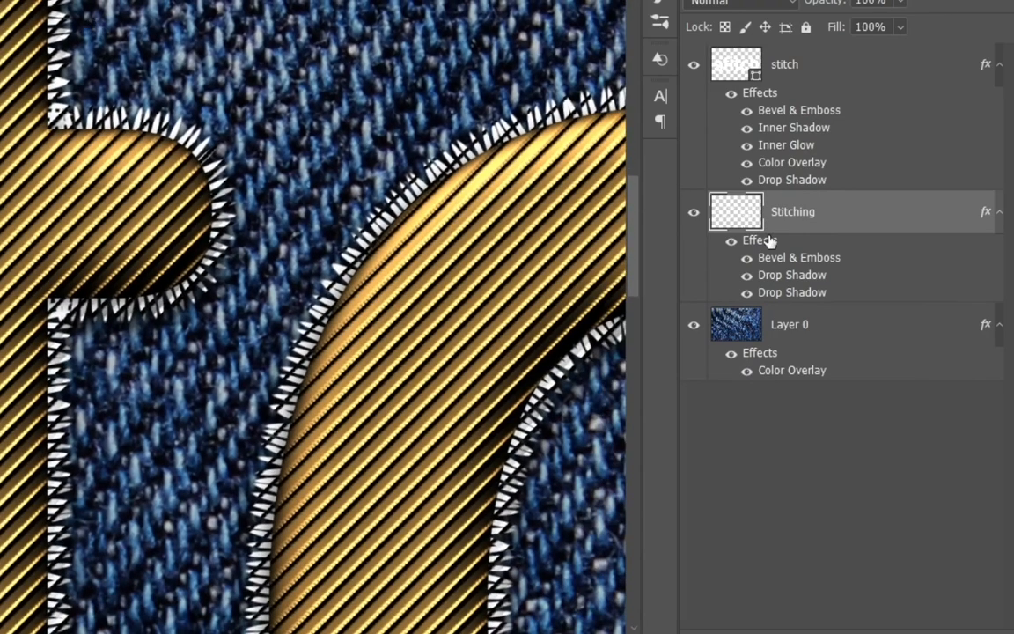
pyautogui.doubleClick(791, 257)
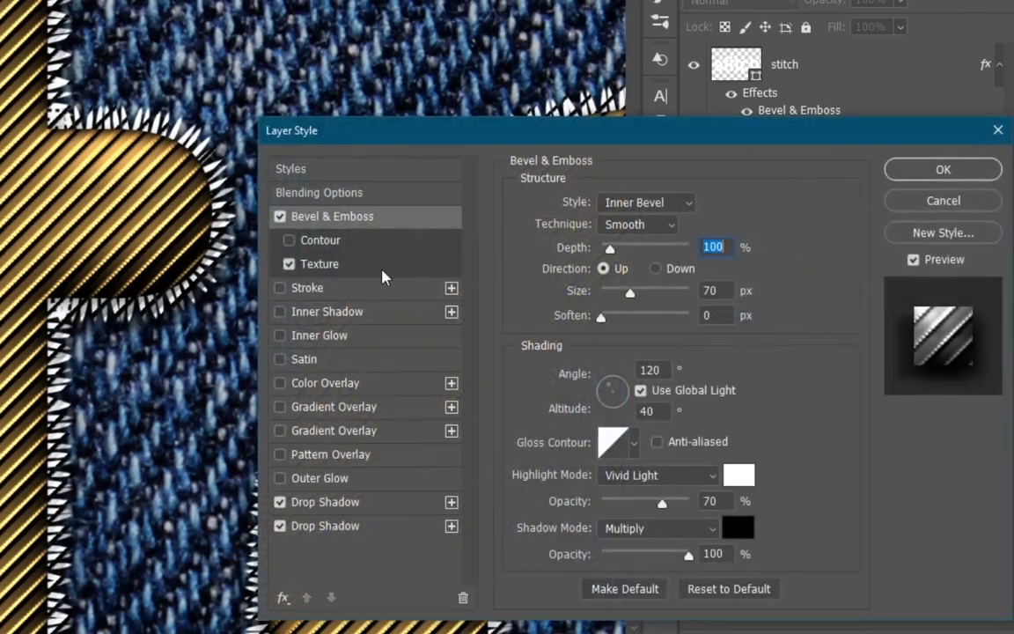
pyautogui.click(290, 264)
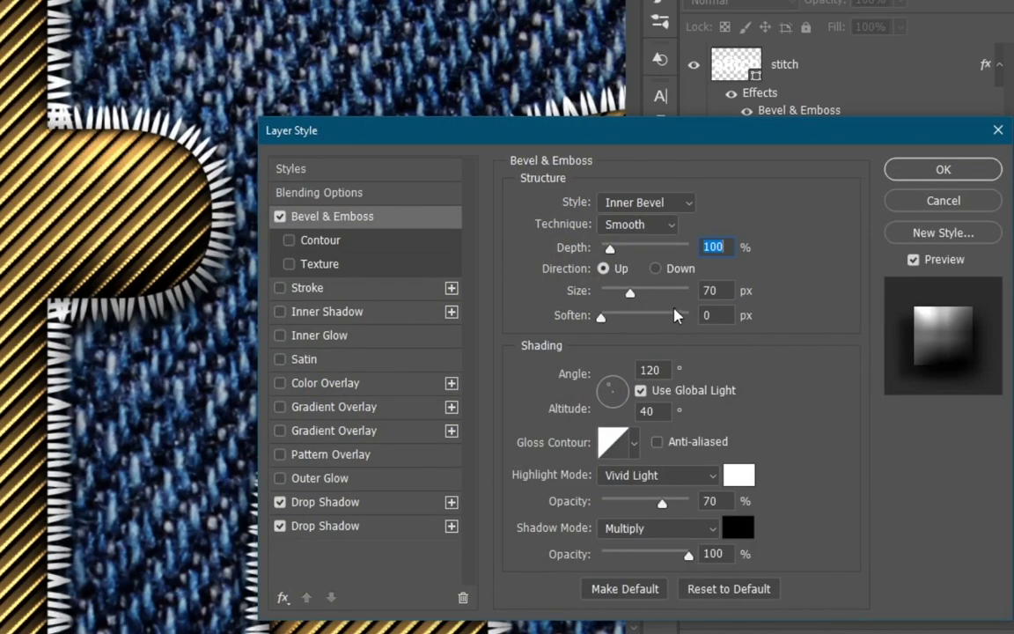
# Set the Stitching layer's bevel size to 16 px and its highlight mode to Screen.
pyautogui.click(715, 291)
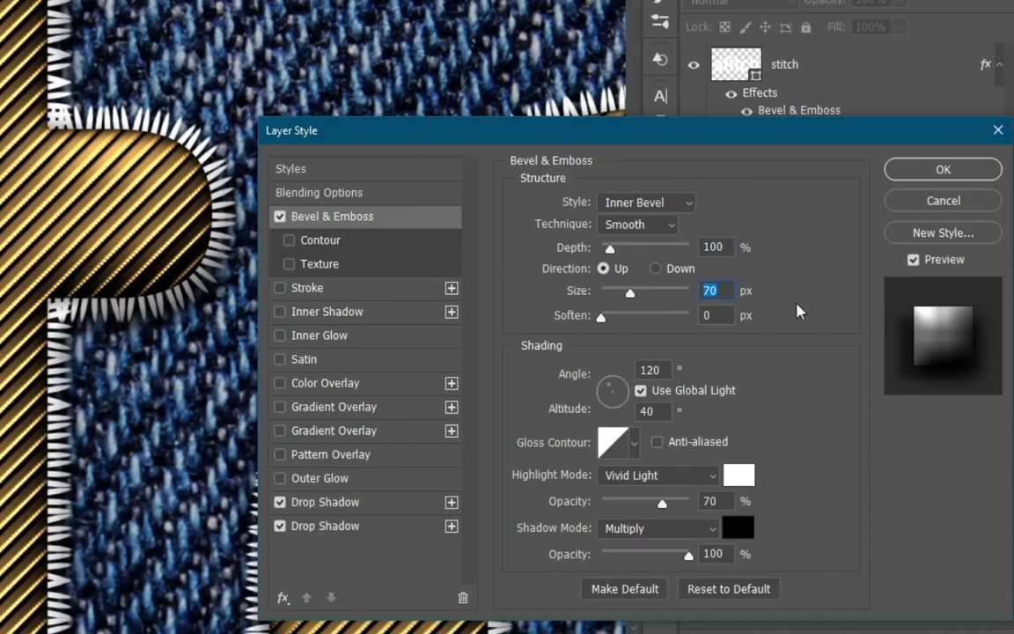
pyautogui.write('16')
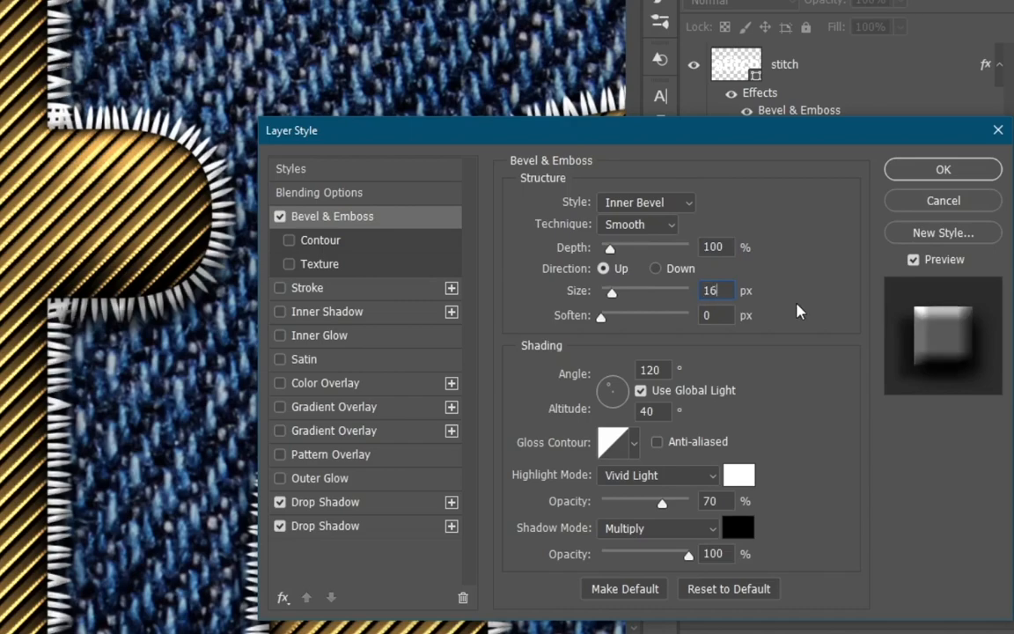
pyautogui.click(630, 483)
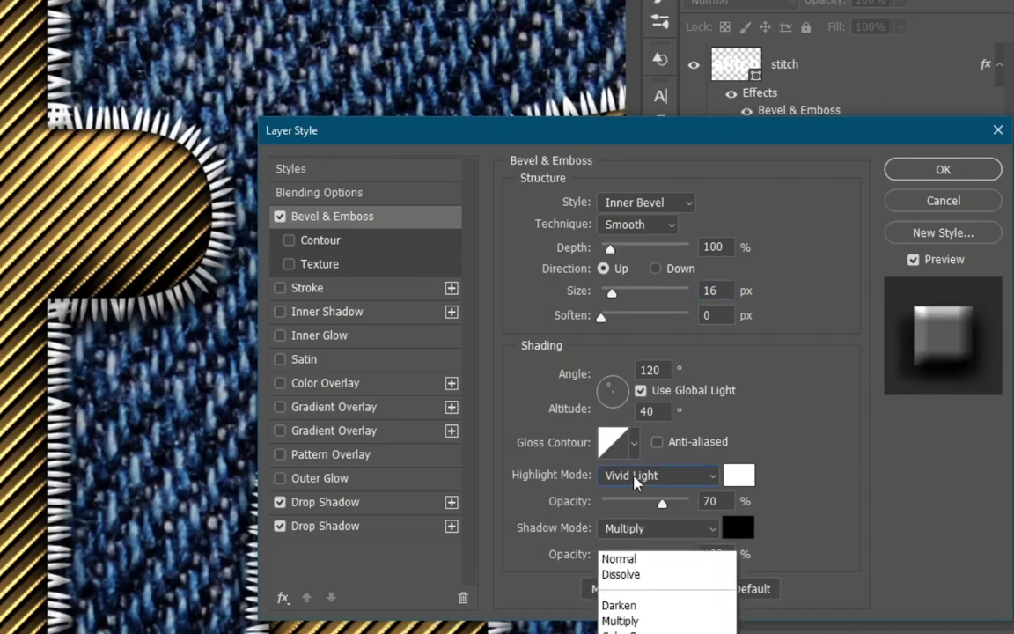
pyautogui.click(616, 309)
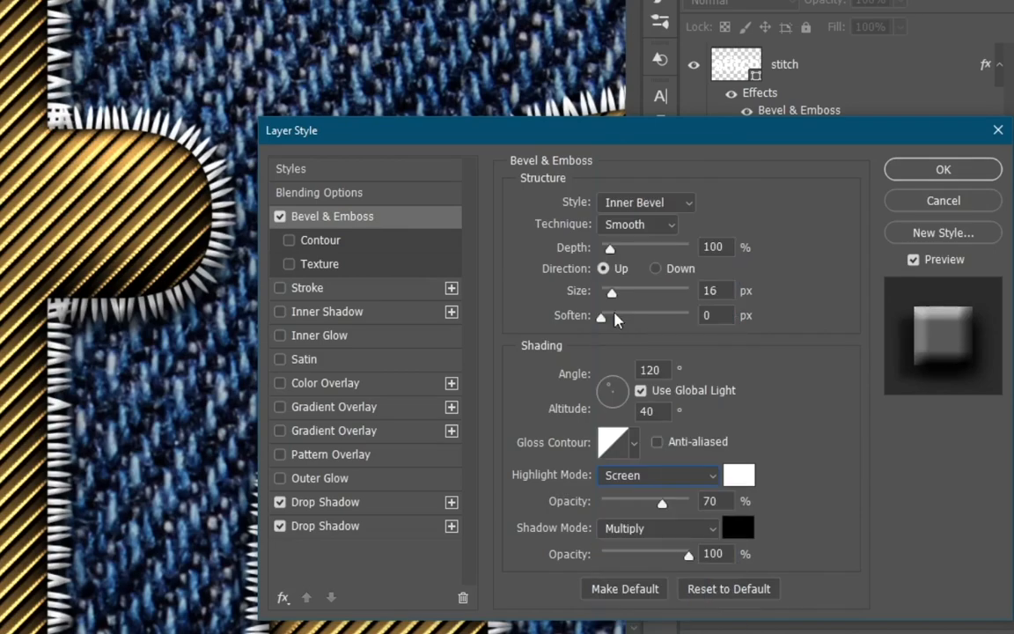
# Set the bevel's highlight opacity to 100% and its shadow opacity to 70%, and apply the layer style.
pyautogui.moveTo(719, 501)
pyautogui.mouseDown()
pyautogui.moveTo(683, 510)
pyautogui.moveTo(719, 510)
pyautogui.mouseUp()
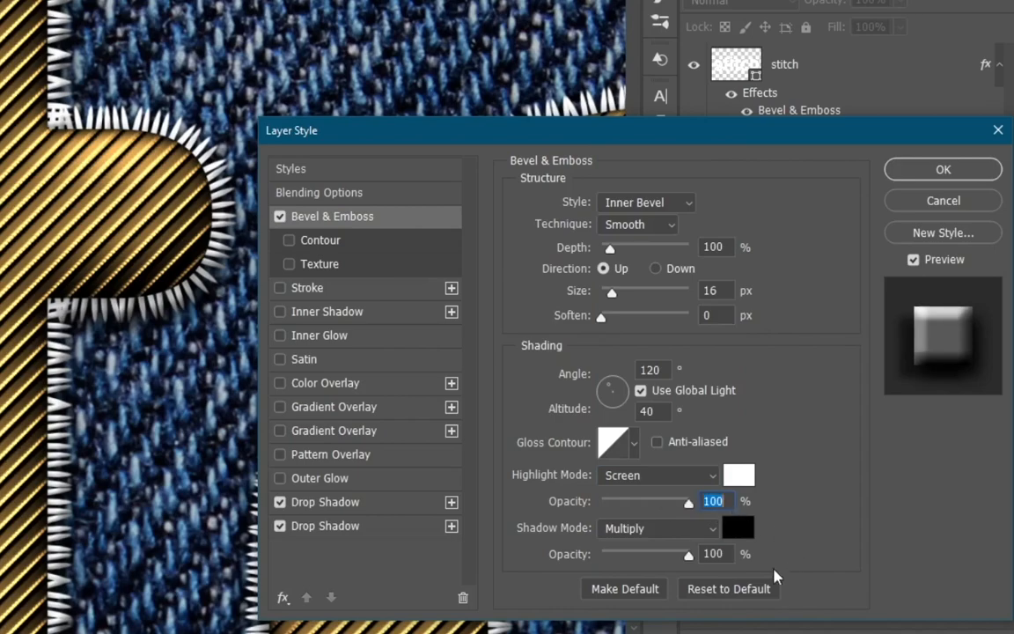
pyautogui.doubleClick(714, 553)
pyautogui.moveTo(715, 553); pyautogui.dragTo(700, 558)
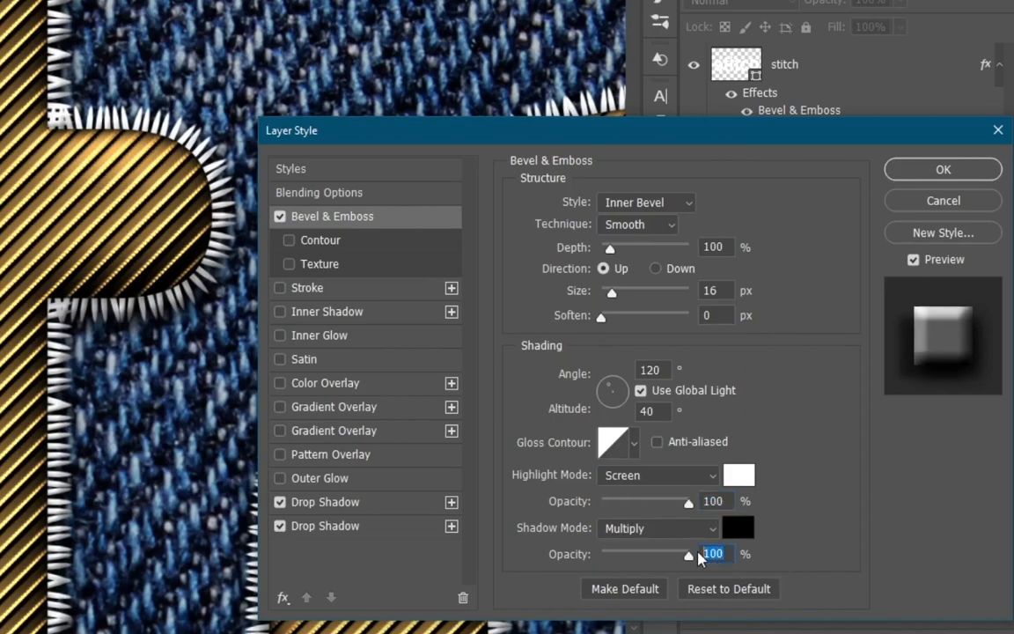
pyautogui.write('70')
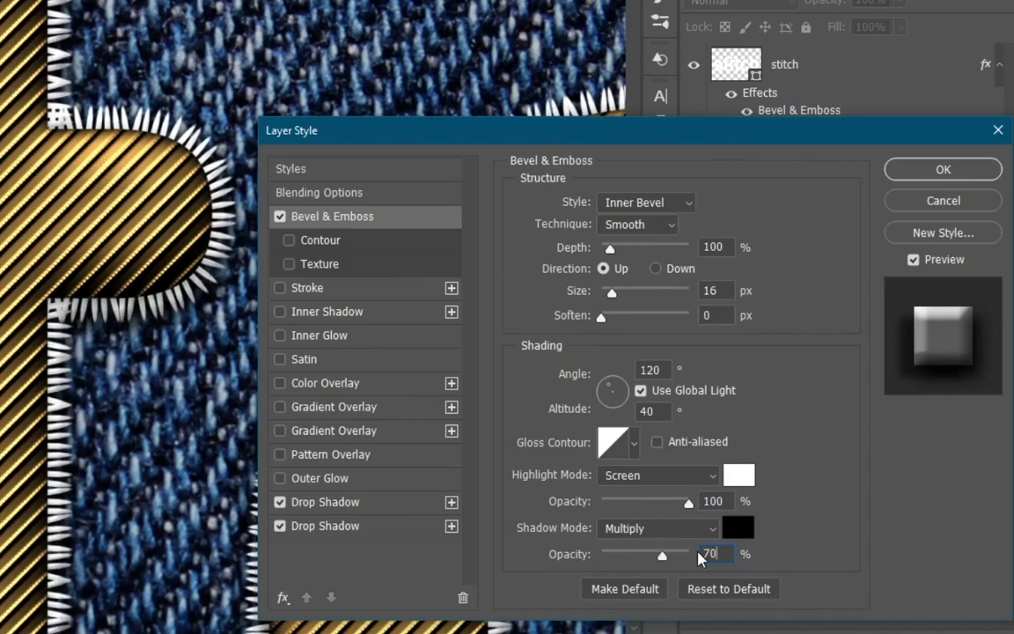
pyautogui.click(946, 172)
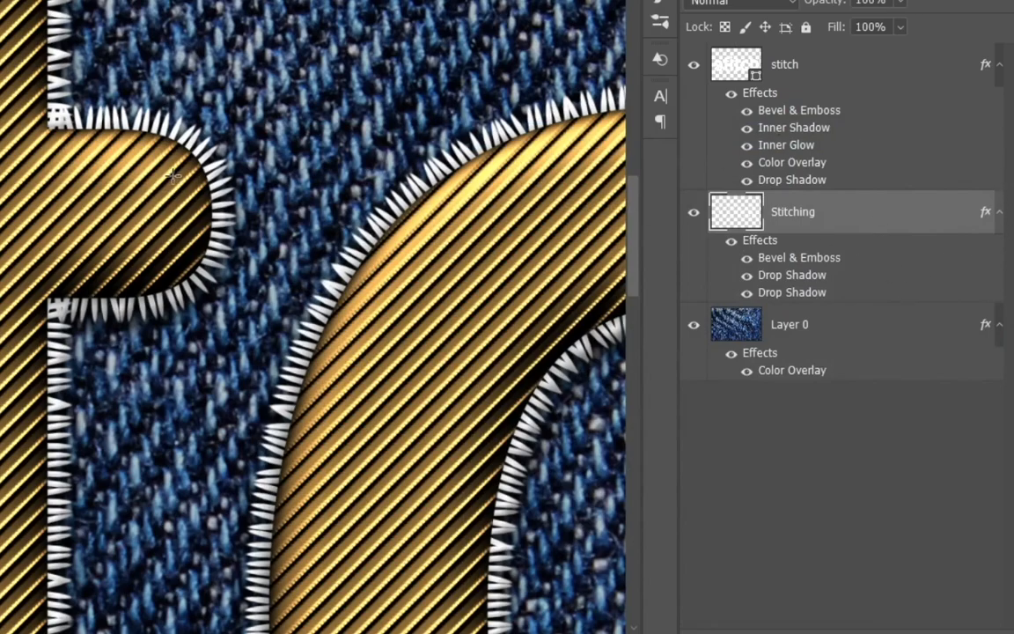
# Examine the stitched text on the denim in full-screen view at different magnifications.
pyautogui.press('f')
pyautogui.press('f')
pyautogui.scroll(-5, 174, 176)
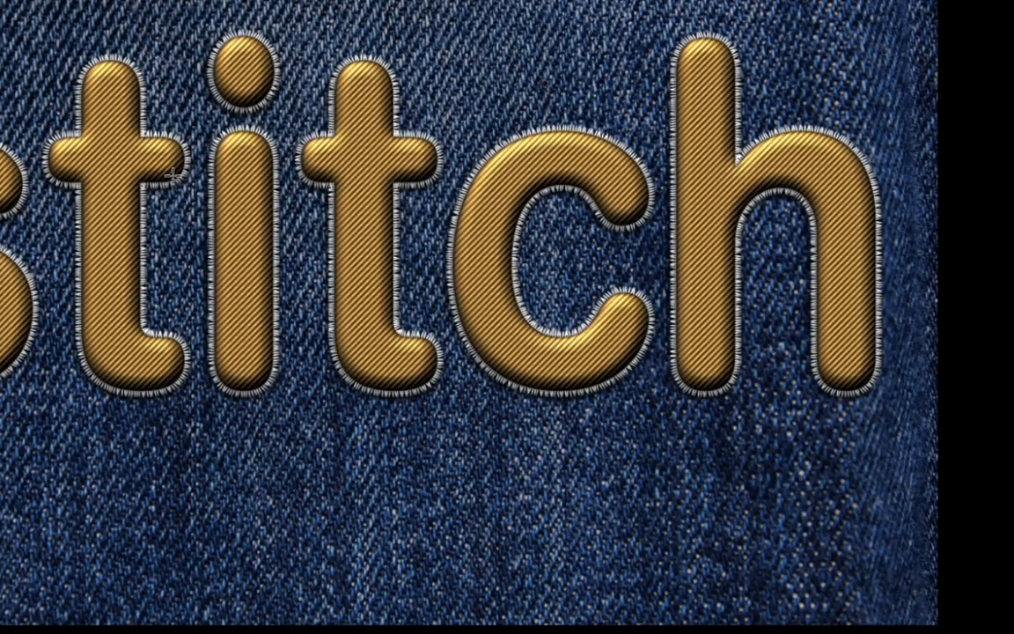
pyautogui.hotkey('ctrl', '+')
pyautogui.hotkey('ctrl', '+')
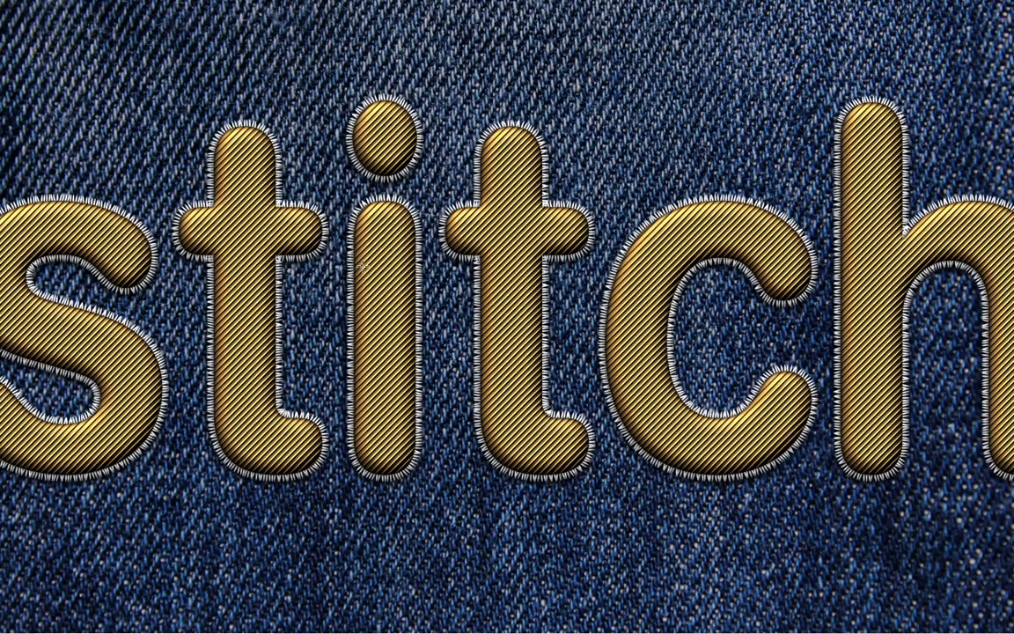
pyautogui.press('f')
pyautogui.scroll(-6, 364, 265)
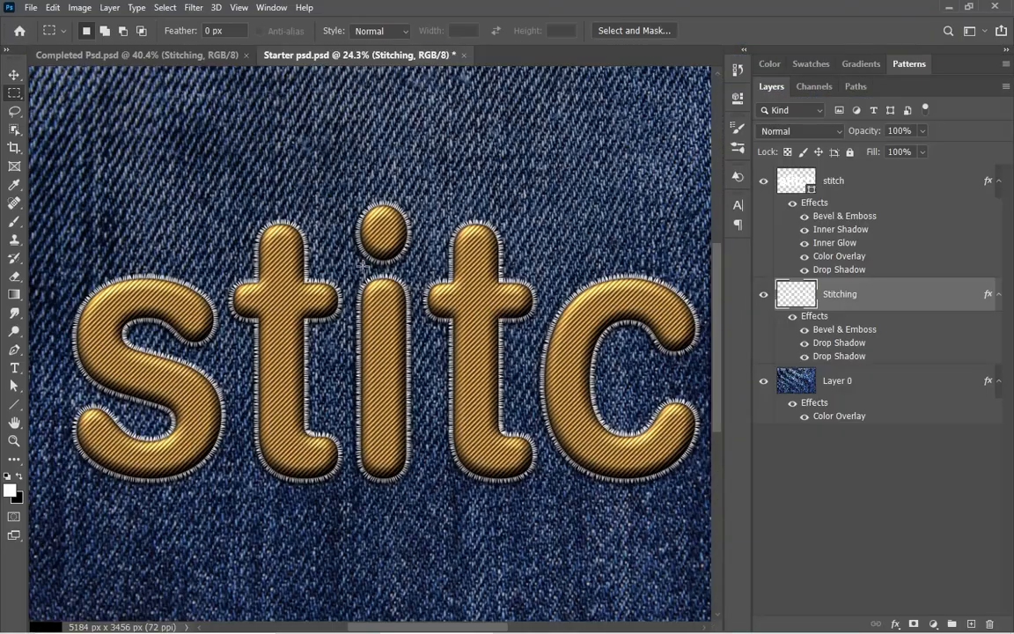